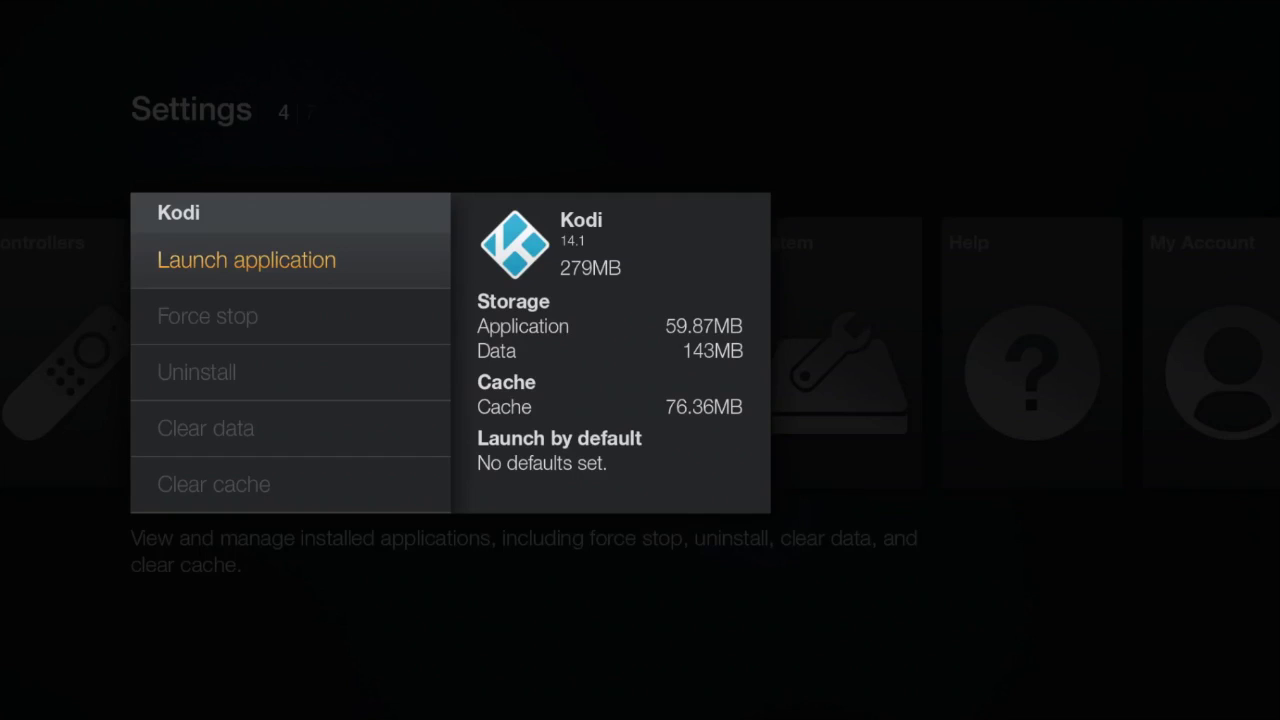
Launch Kodi and bring up Add source in the SYSTEM File manager.
key("Return")
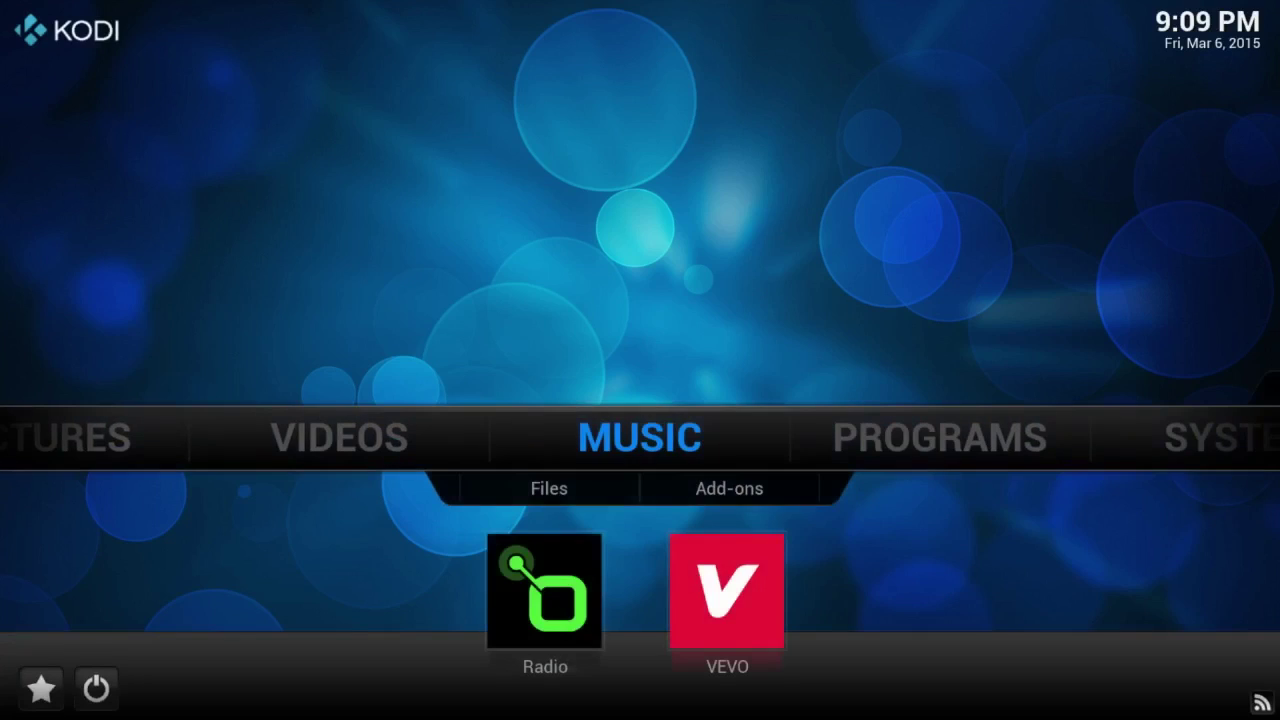
key("Right")
key("Right")
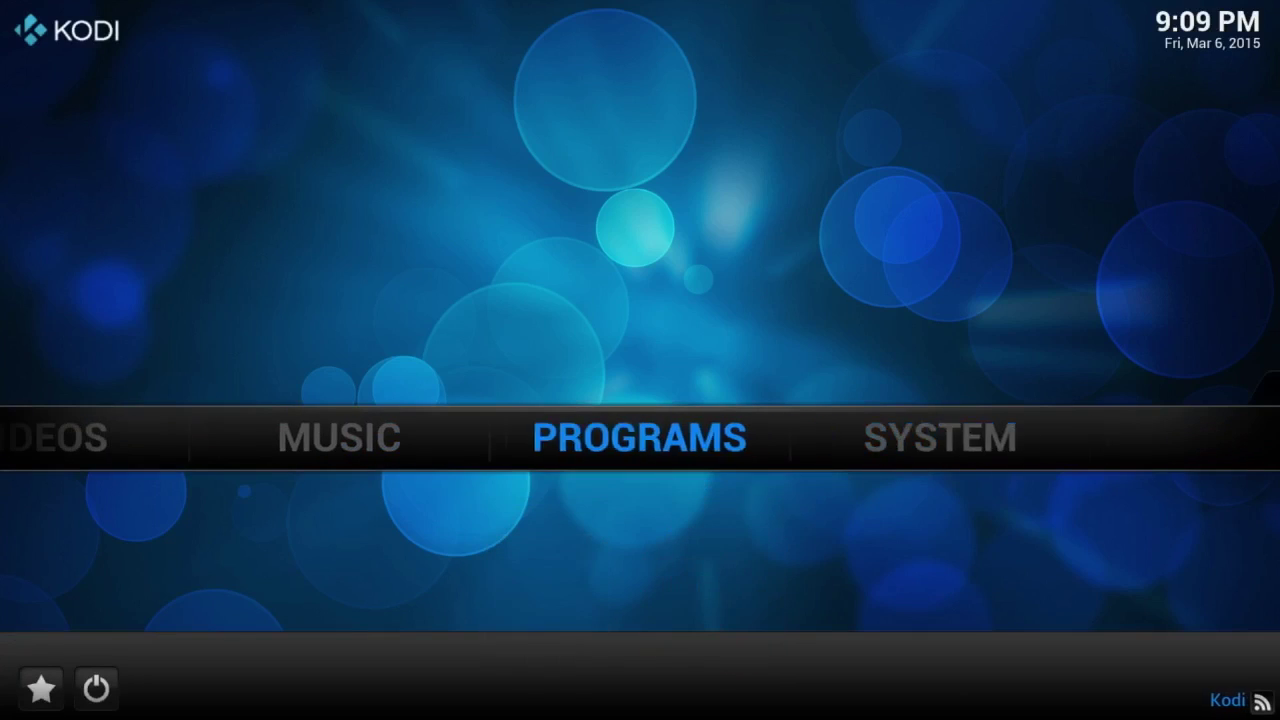
key("Down")
key("Right")
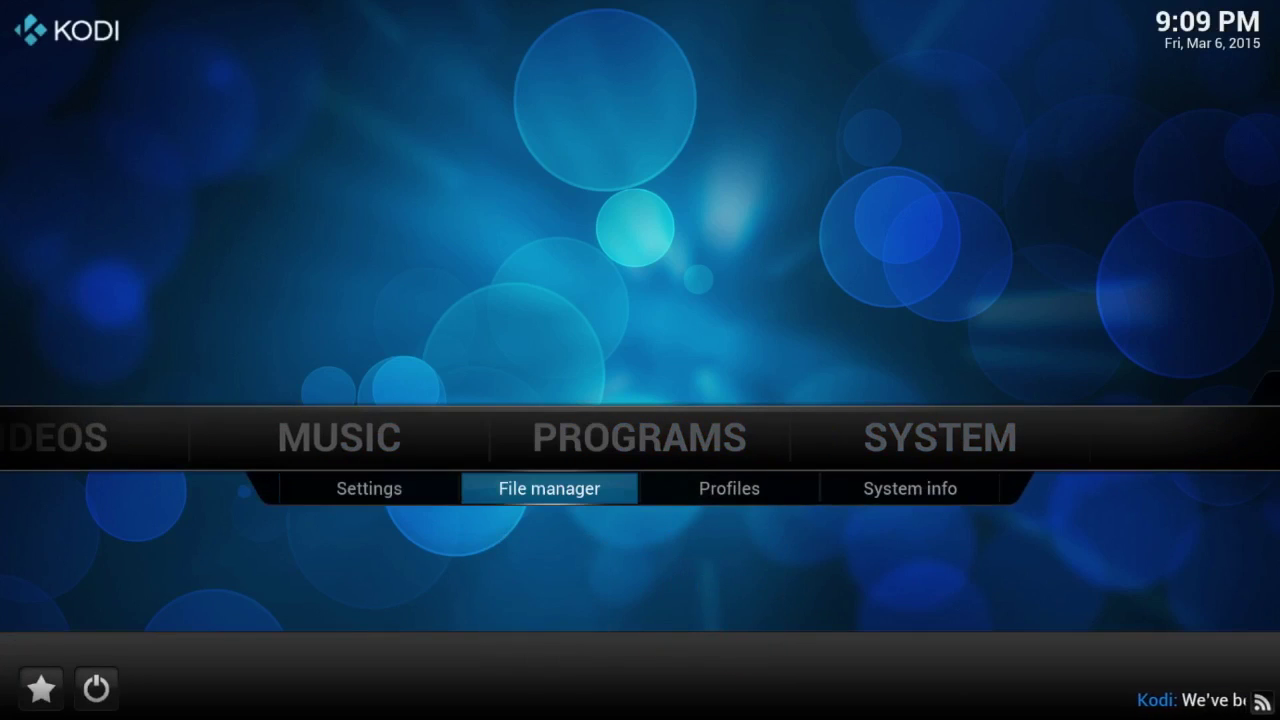
key("Return")
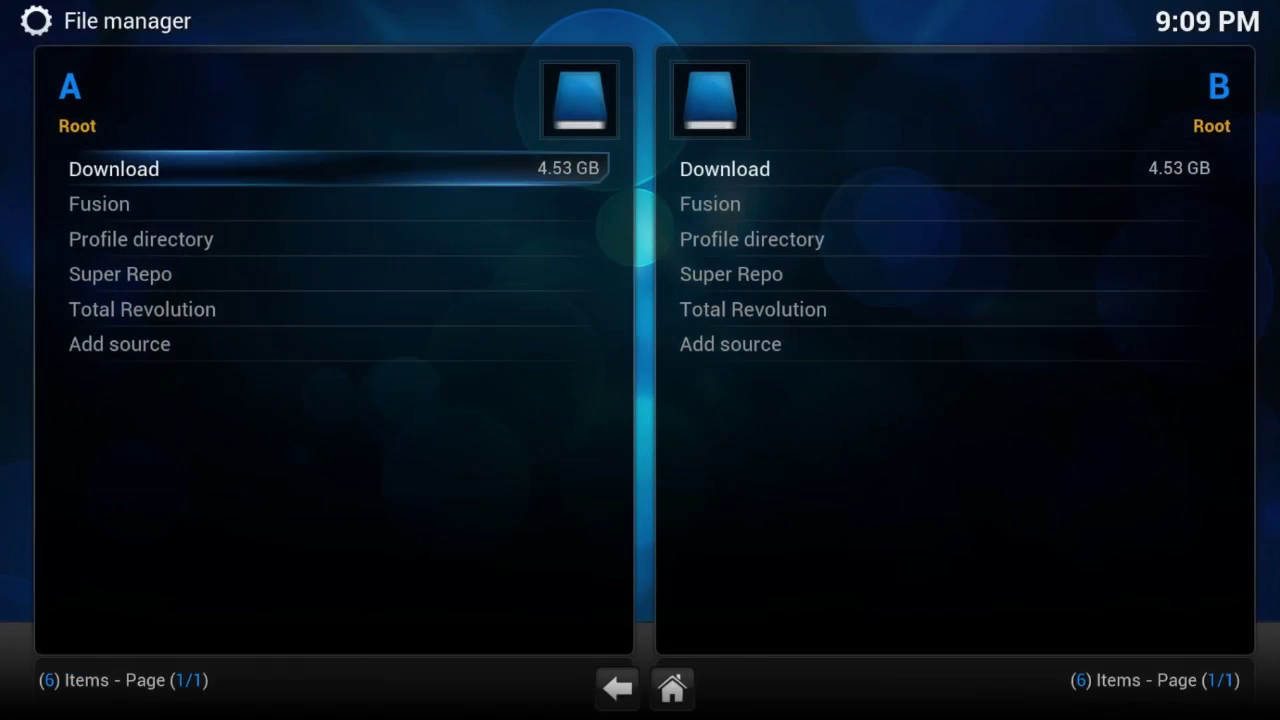
key("Down")
key("Down")
key("Down")
key("Down")
key("Down")
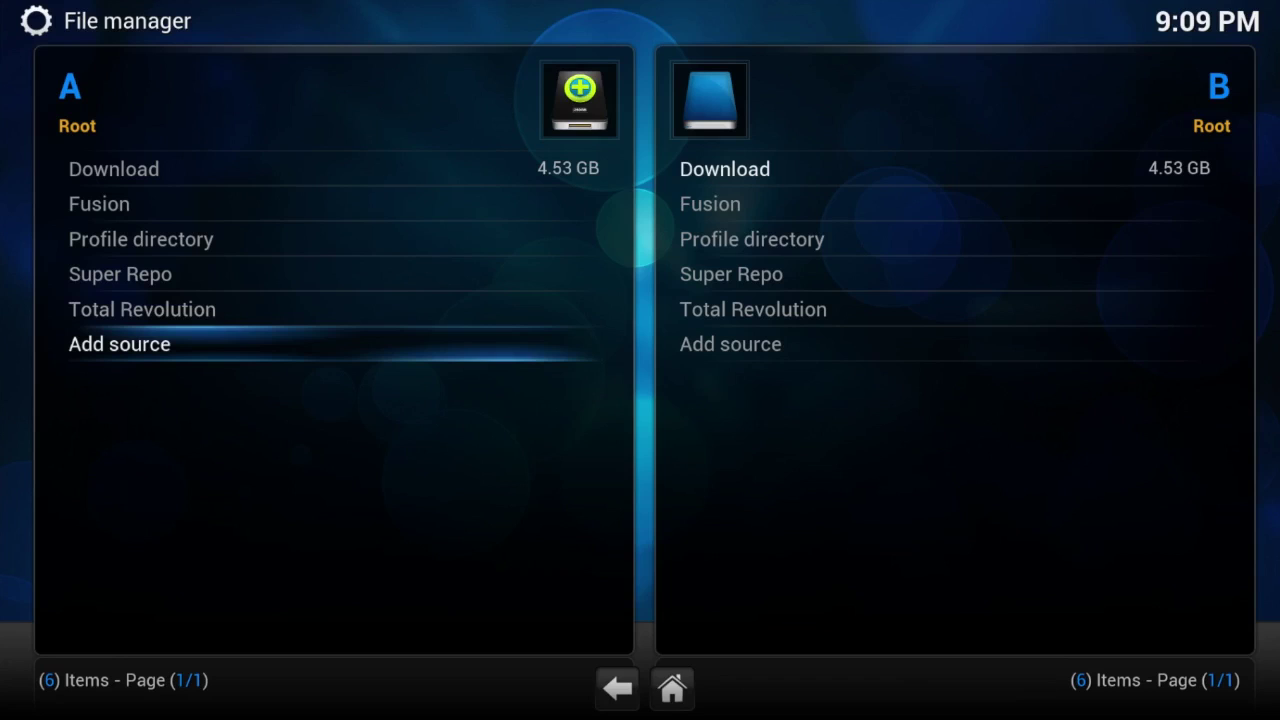
key("Return")
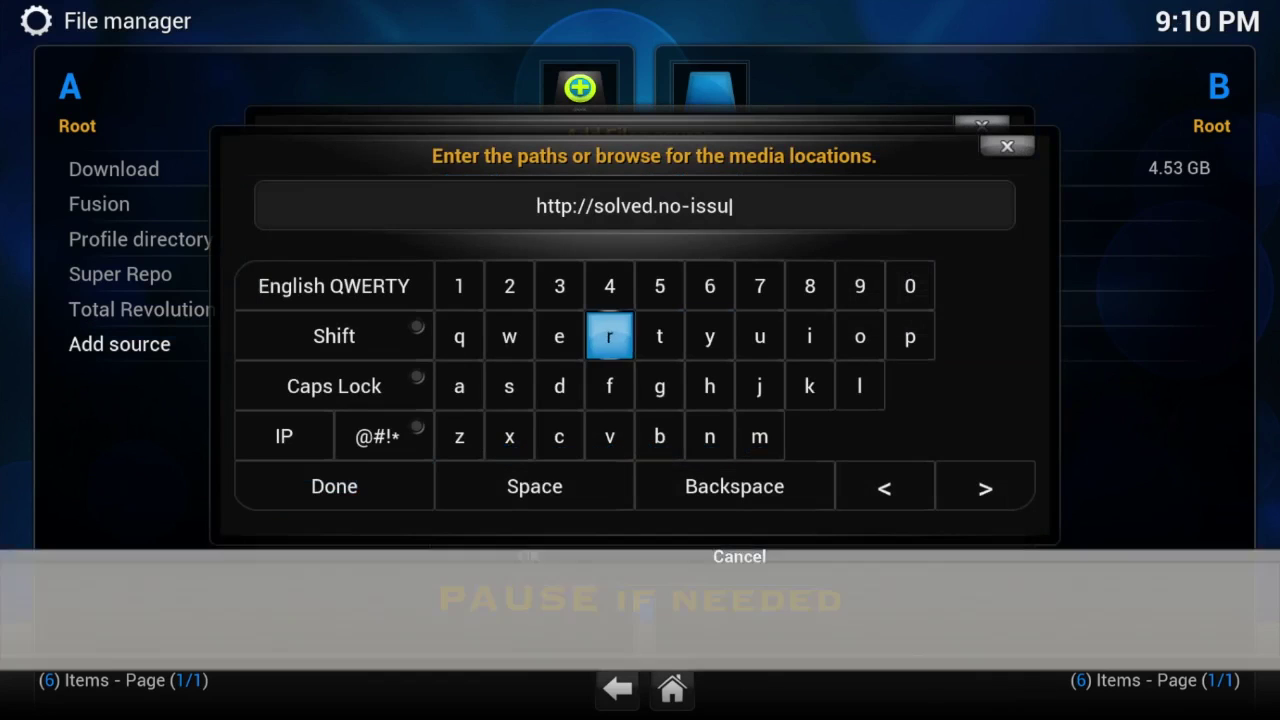
key("Left")
key("Return")
key("Down")
key("Down")
key("Left")
key("Left")
key("Left")
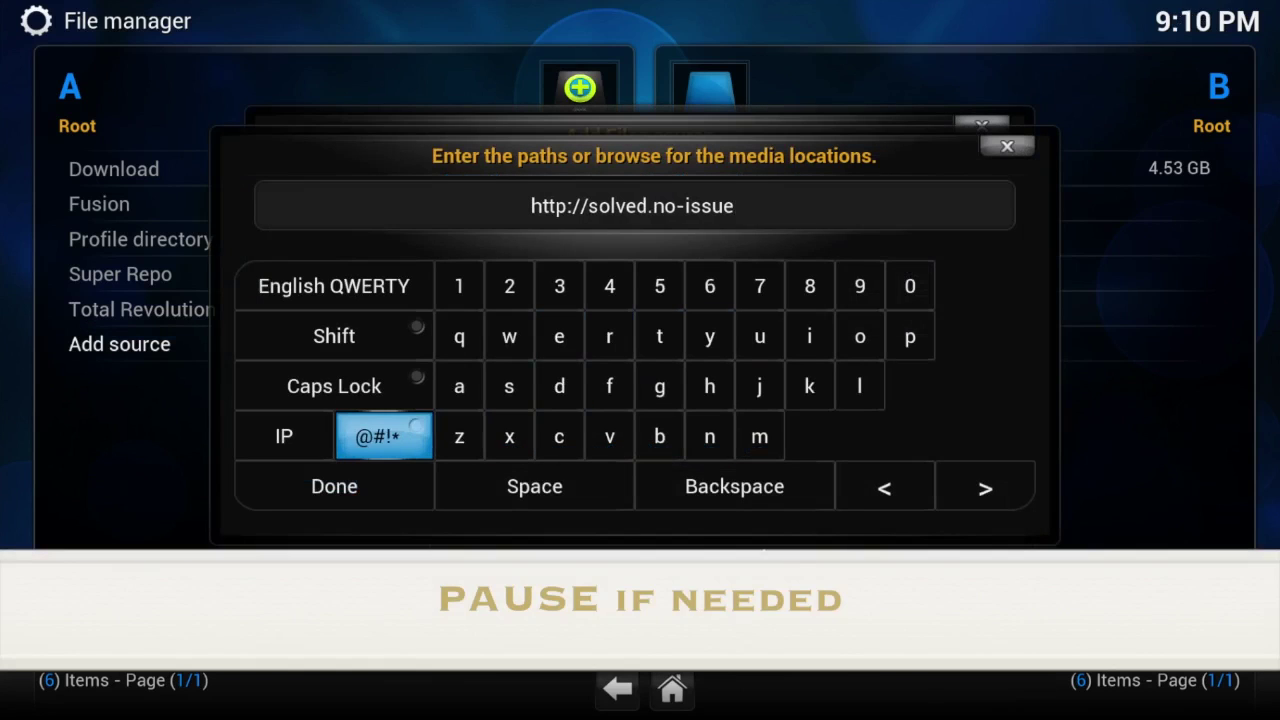
key("Return")
key("Right")
key("Right")
key("Up")
key("Right")
key("Right")
key("Return")
key("Left")
key("Left")
key("Left")
key("Down")
key("Left")
key("Return")
key("Up")
key("Right")
key("Right")
key("Right")
key("Down")
key("Return")
key("Up")
key("Up")
key("Left")
key("Left")
key("Down")
key("Return")
key("Down")
key("Down")
key("Left")
key("Return")
key("Down")
Name the source 'No Issue' and save it.
key("Return")
key("Up")
key("Up")
key("Up")
key("Right")
key("Right")
key("Right")
key("Right")
key("Right")
key("Right")
key("Down")
key("Down")
key("Return")
key("Up")
key("Up")
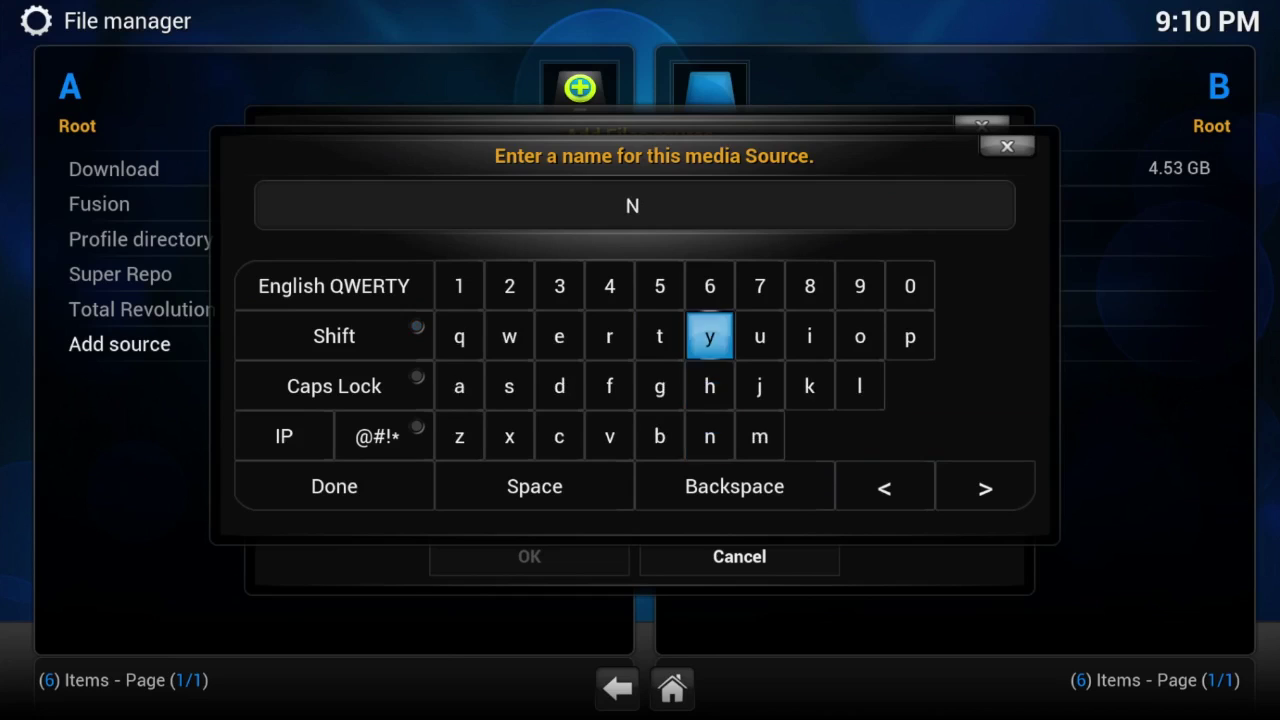
key("Right")
key("Right")
key("Right")
key("Return")
key("Down")
key("Left")
key("Left")
key("Left")
key("Left")
key("Left")
key("Left")
key("Left")
key("Down")
key("Down")
key("Return")
key("Up")
key("Up")
key("Up")
key("Left")
key("Left")
key("Return")
key("Right")
key("Right")
key("Right")
key("Right")
key("Right")
key("Right")
key("Right")
key("Right")
key("Right")
key("Left")
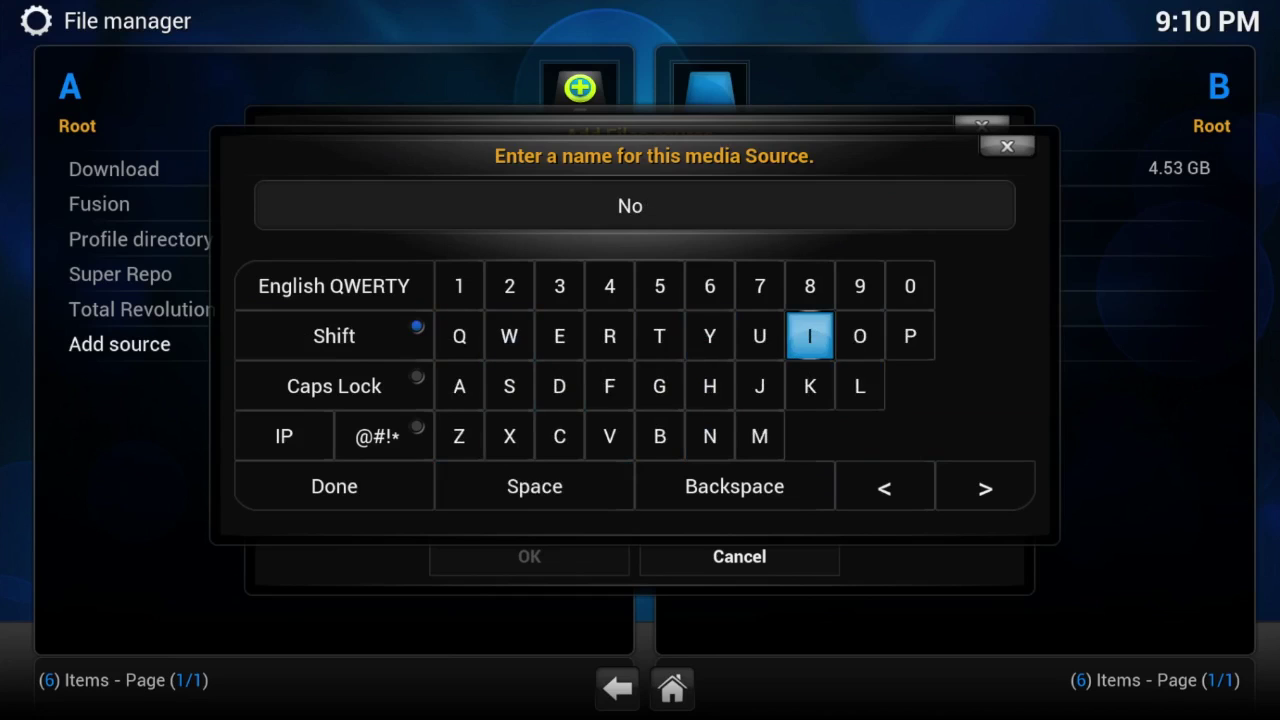
key("Return")
key("Down")
key("Left")
key("Left")
key("Left")
key("Left")
key("Left")
key("Left")
key("Return")
key("Return")
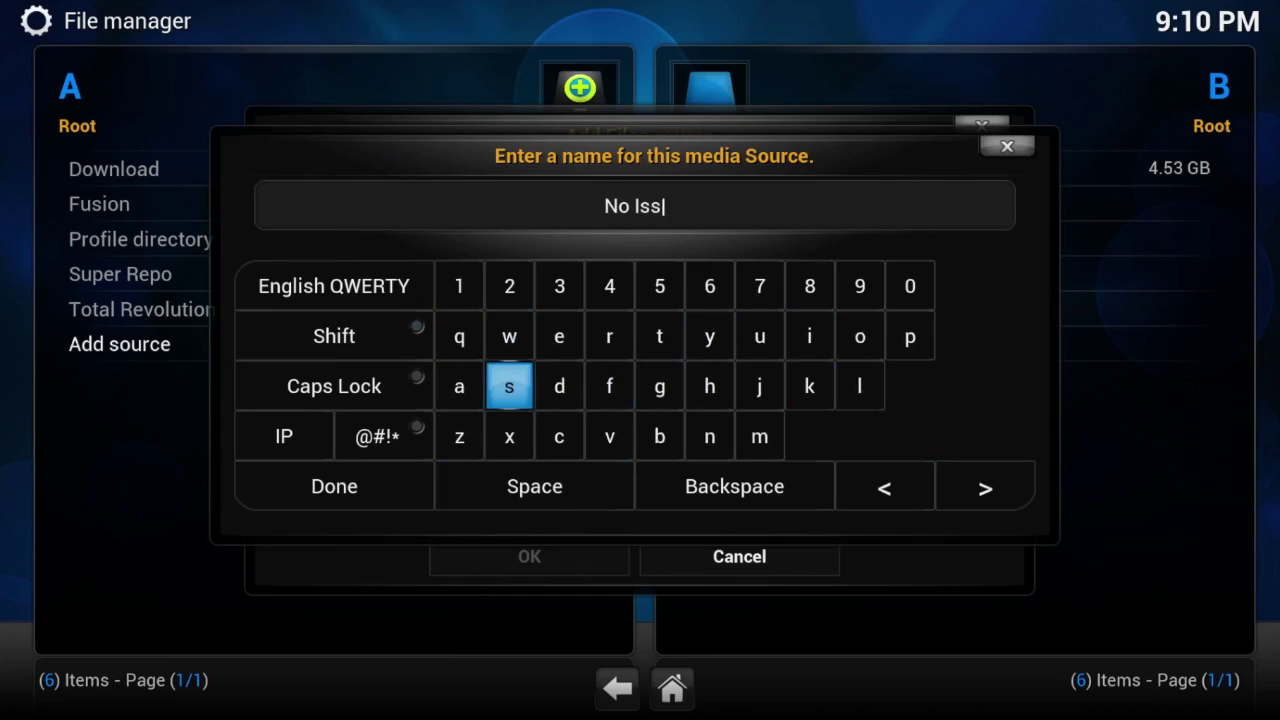
key("Right")
key("Right")
key("Right")
key("Right")
key("Right")
key("Up")
key("Return")
key("Left")
key("Left")
key("Left")
key("Left")
key("Return")
key("Down")
key("Down")
key("Left")
key("Left")
key("Left")
key("Down")
key("Return")
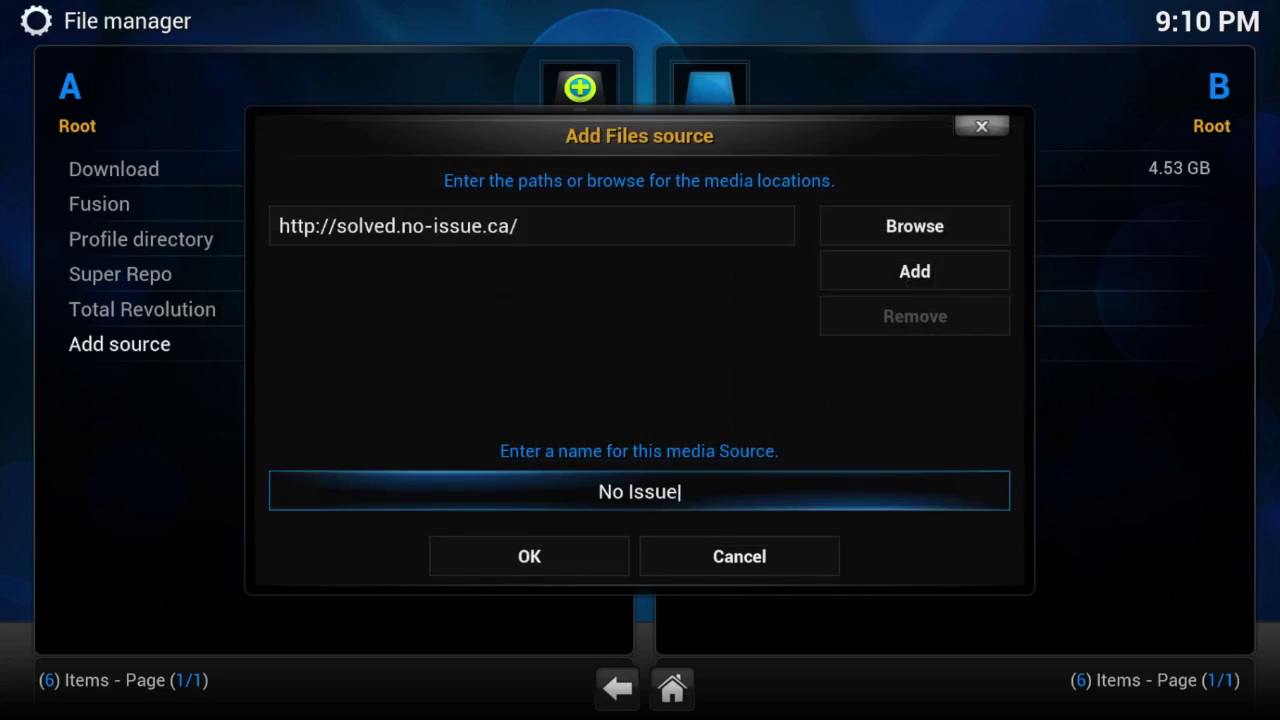
key("Down")
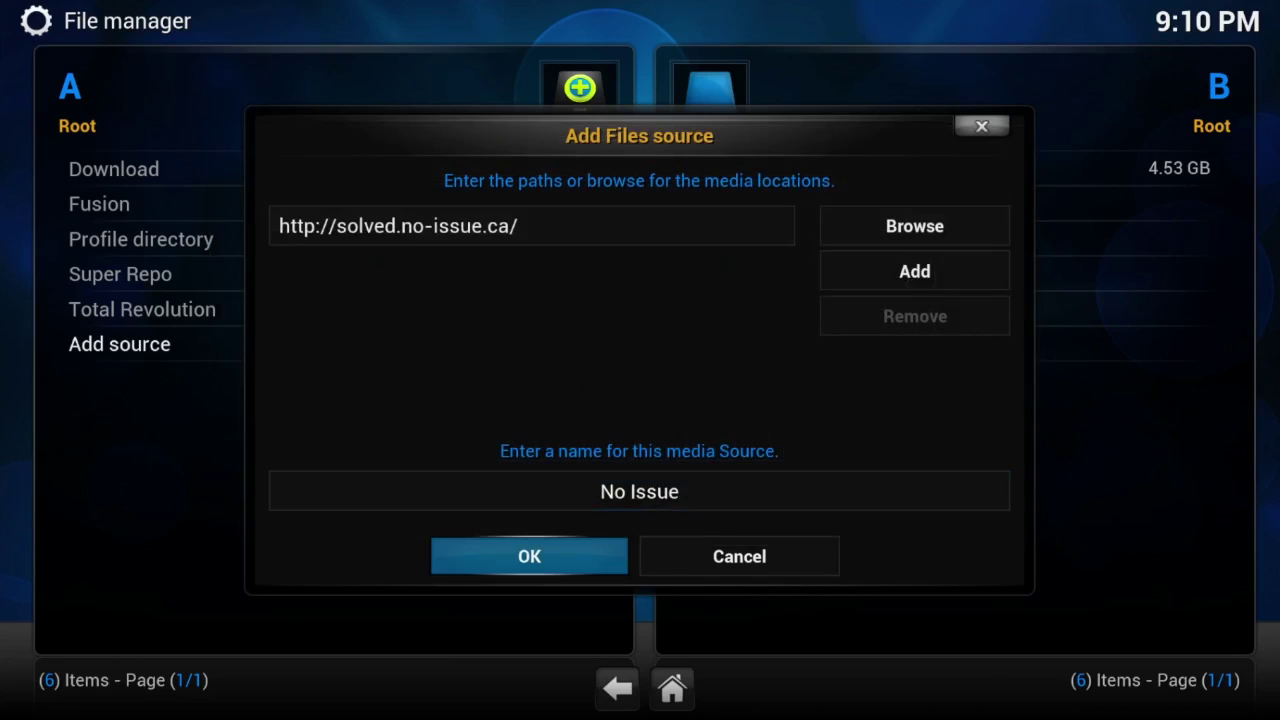
key("Return")
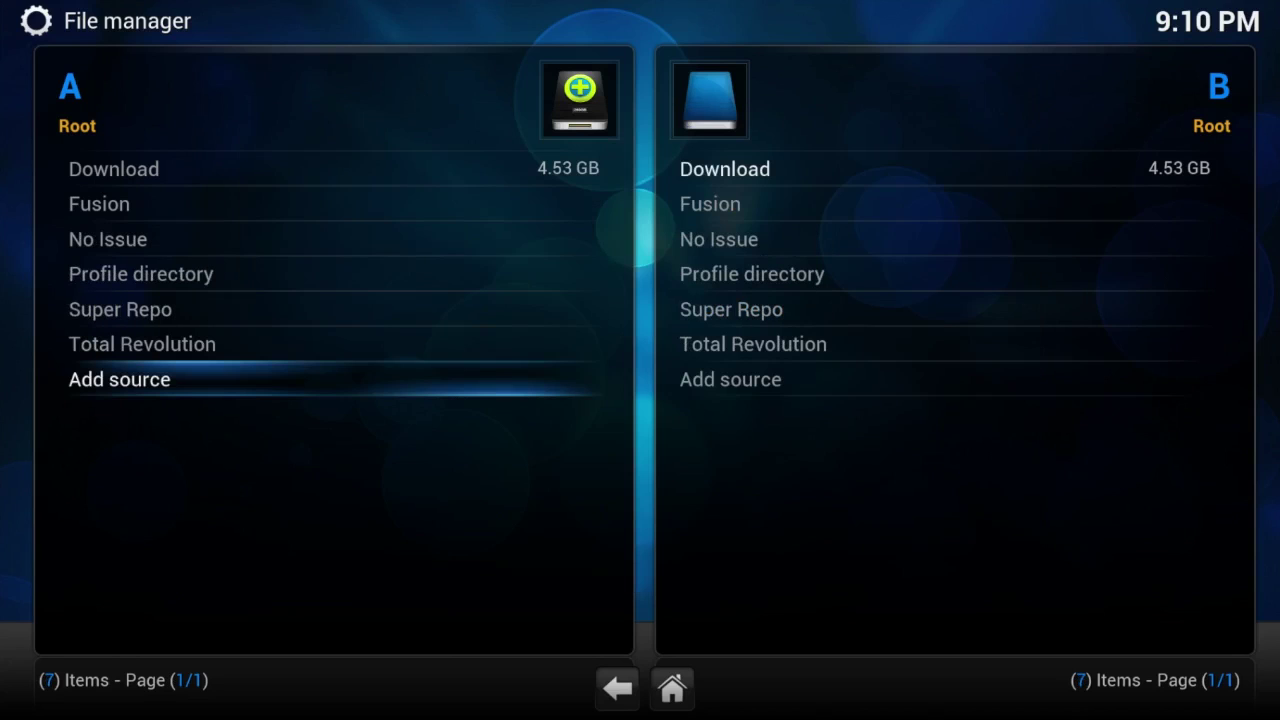
Return home and open Settings > Add-ons > Install from zip file.
key("Escape")
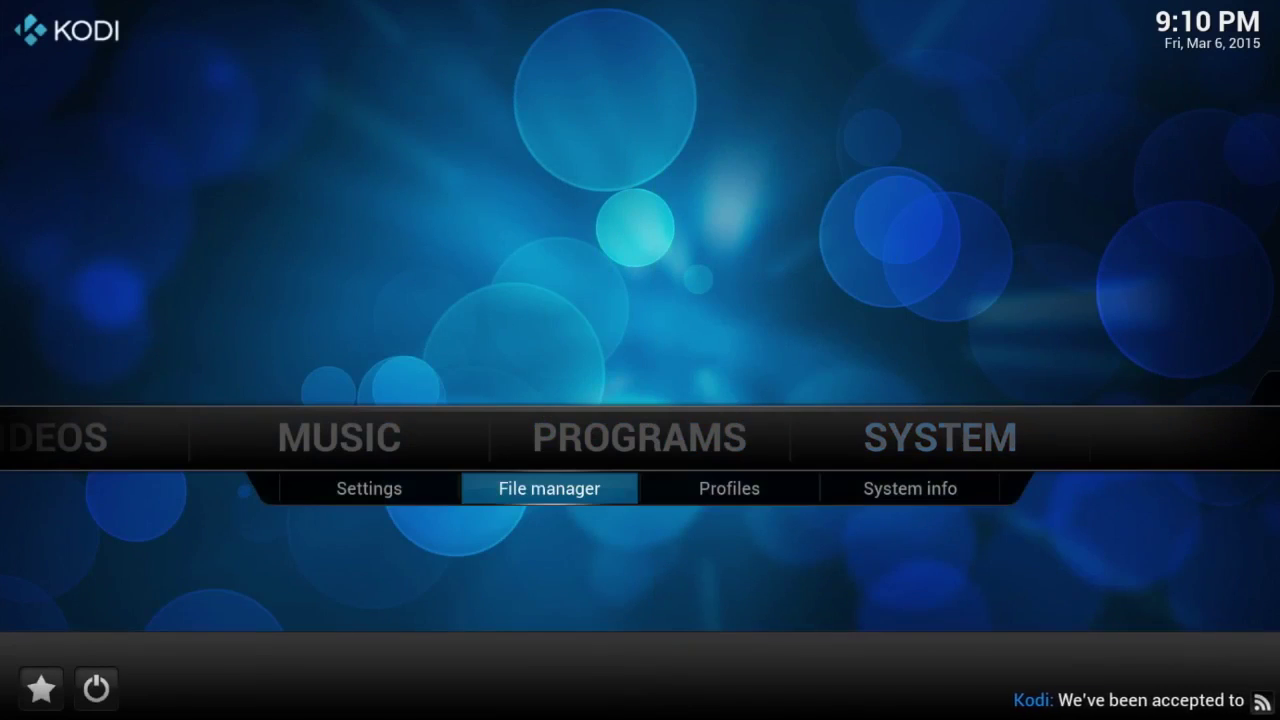
key("Left")
key("Return")
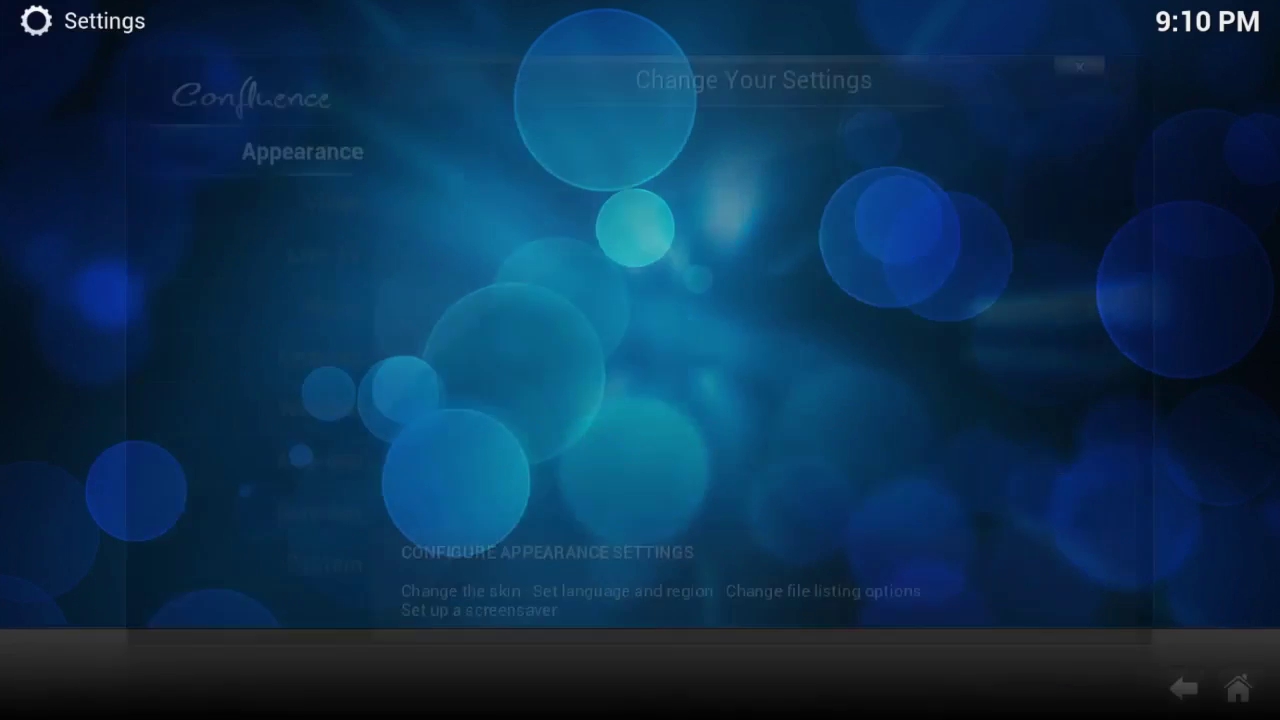
key("Down")
key("Down")
key("Down")
key("Down")
key("Down")
key("Down")
key("Return")
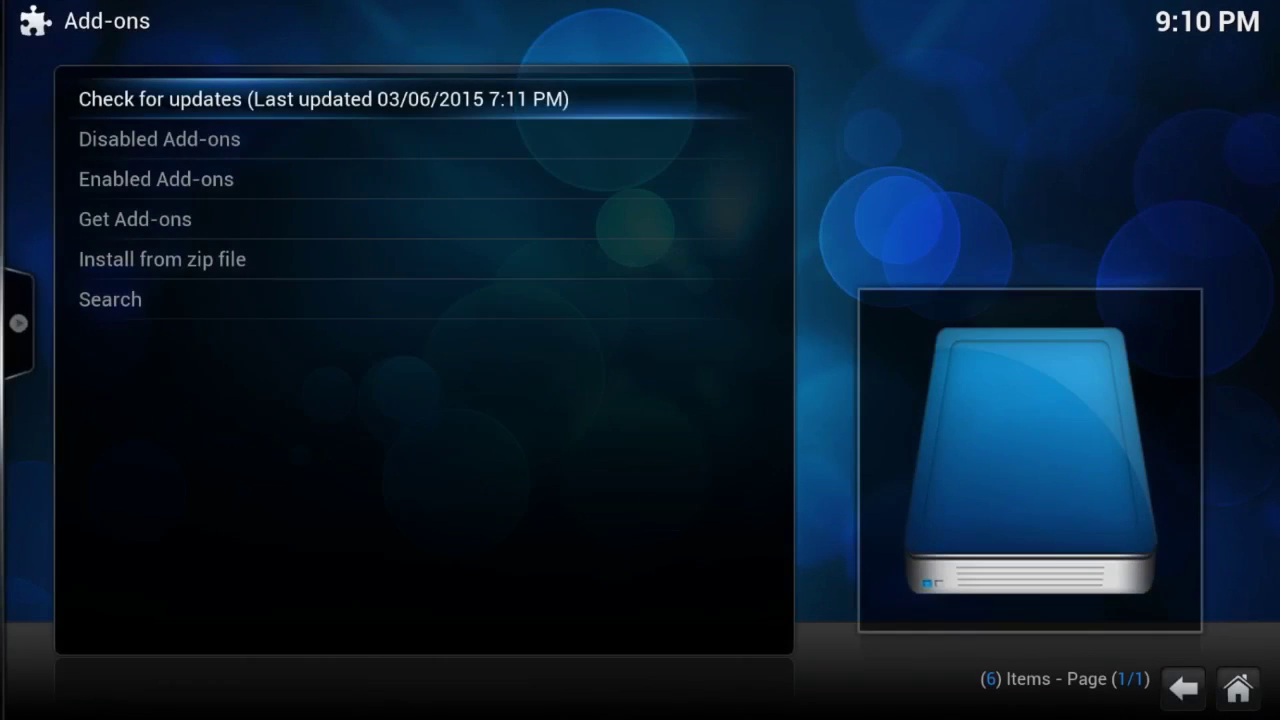
key("Down")
key("Down")
key("Down")
key("Down")
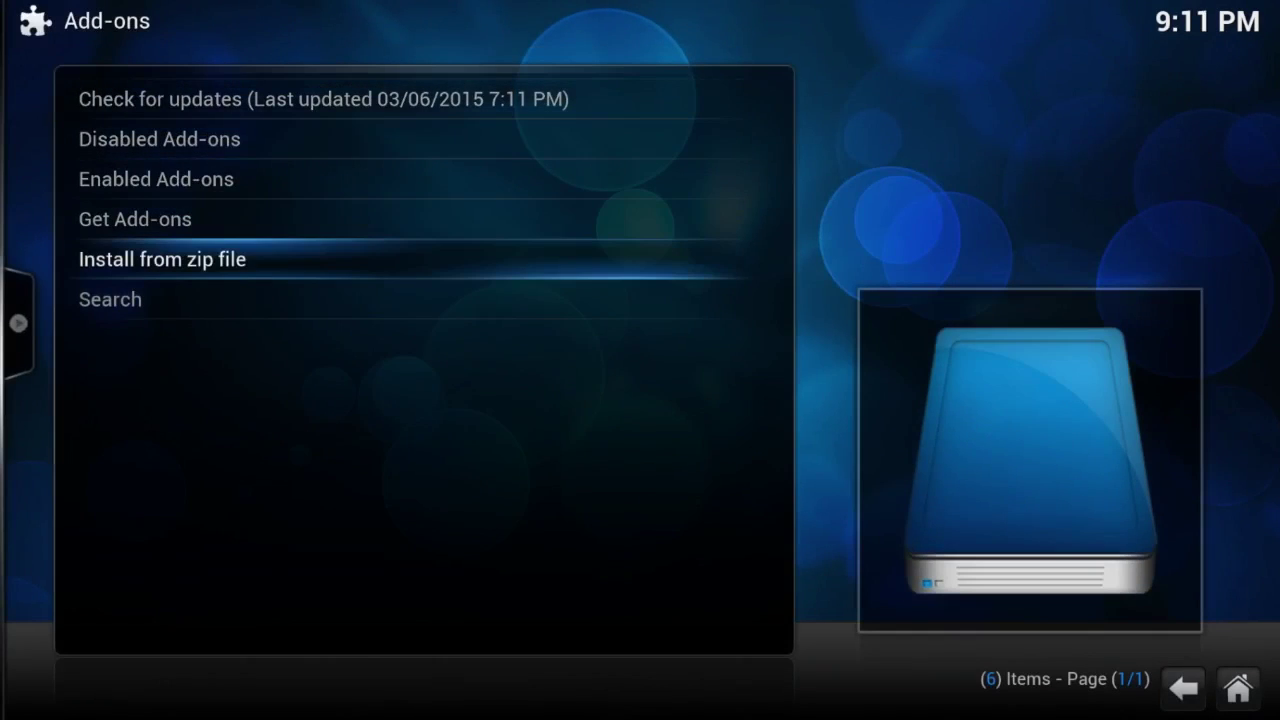
key("Return")
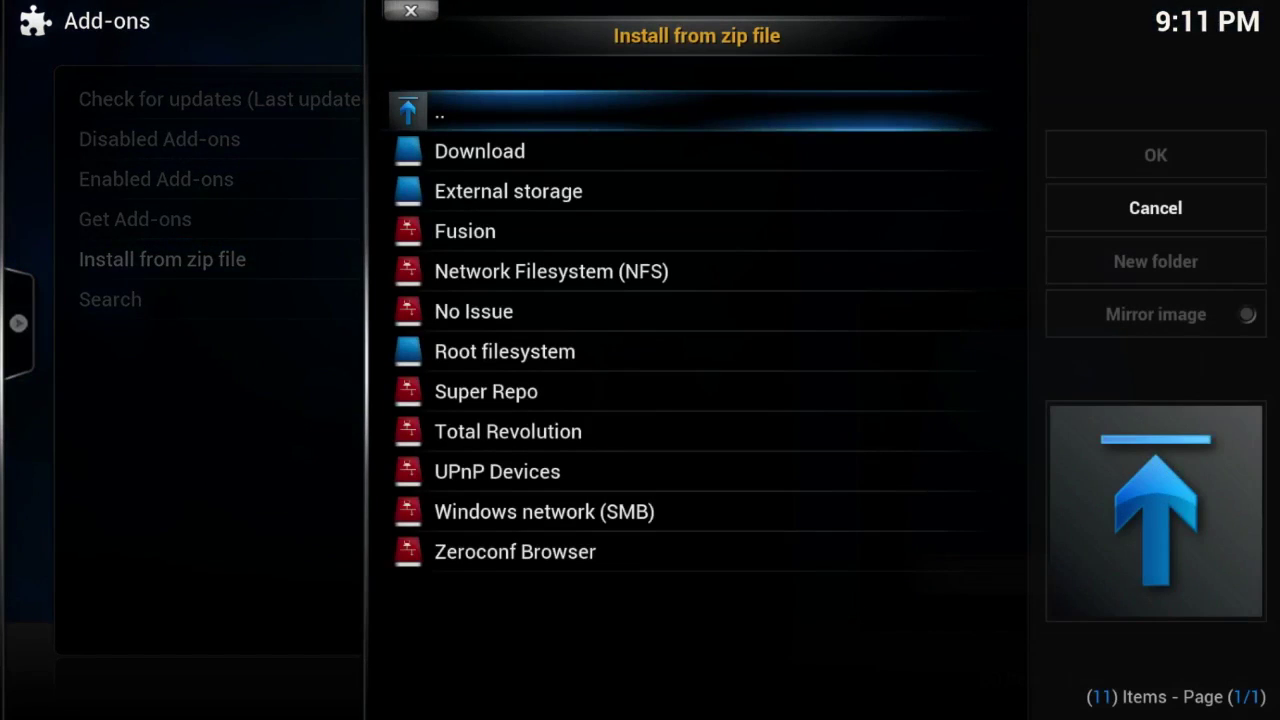
Install repositoy.rawmaintenance.zip from the No Issue source's maintenance folder.
key("Down")
key("Down")
key("Down")
key("Down")
key("Down")
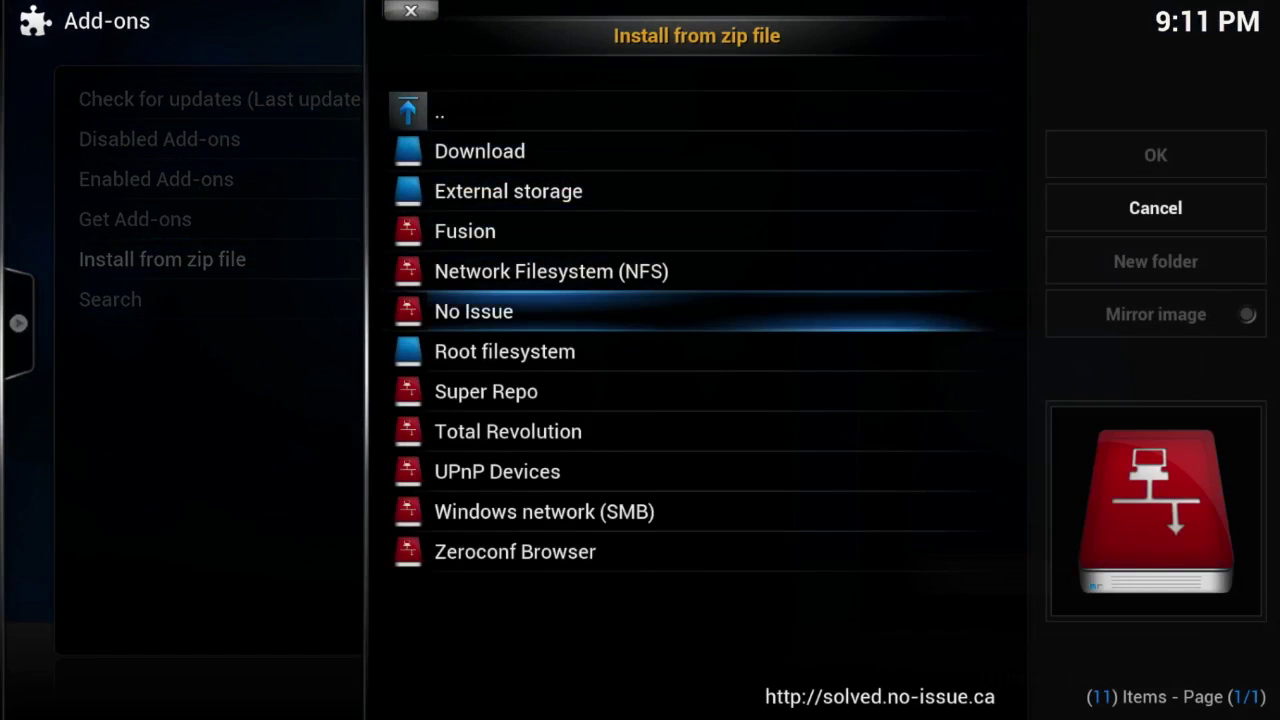
key("Return")
key("Down")
key("Down")
key("Down")
key("Down")
key("Down")
key("Down")
key("Down")
key("Return")
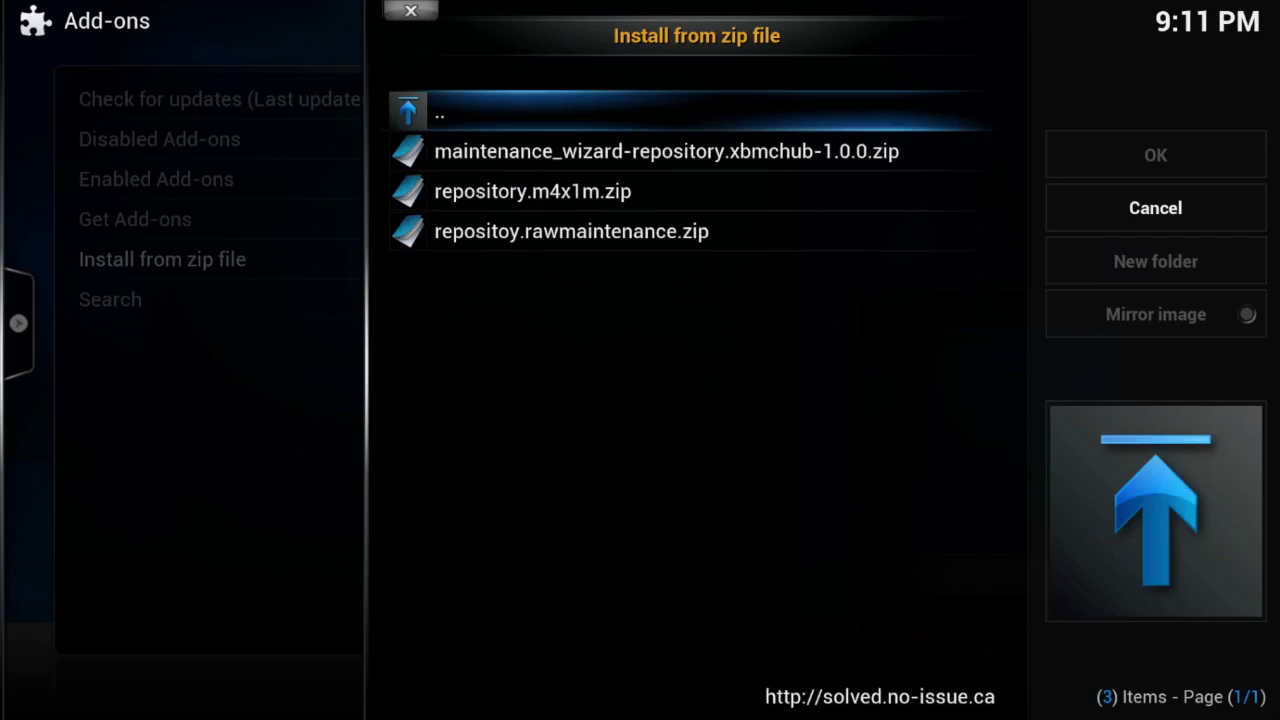
key("Down")
key("Down")
key("Down")
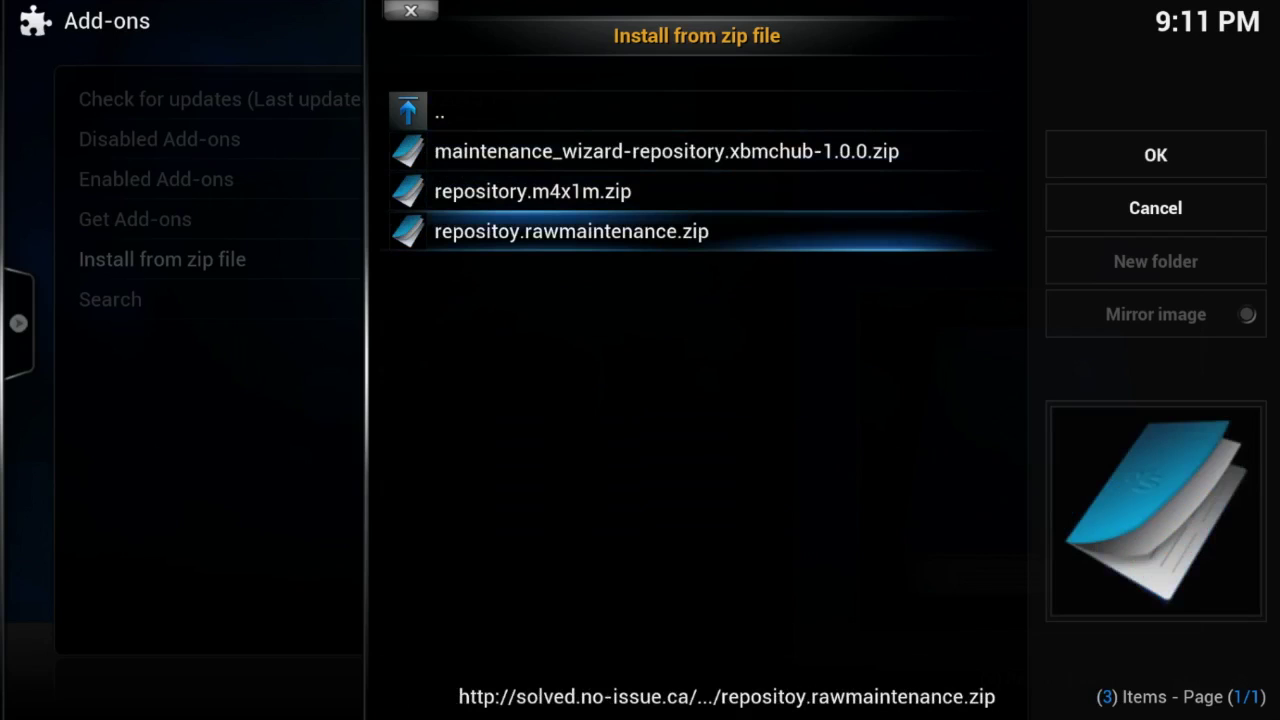
key("Return")
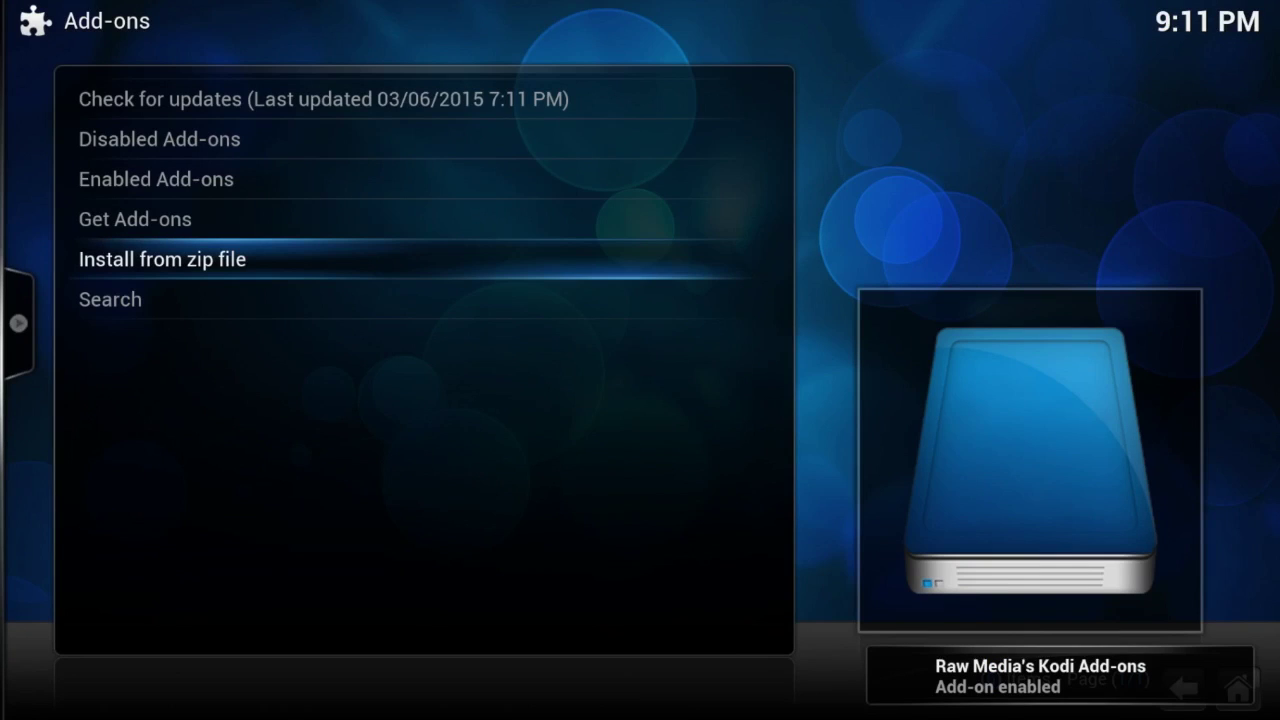
left_click(135, 219)
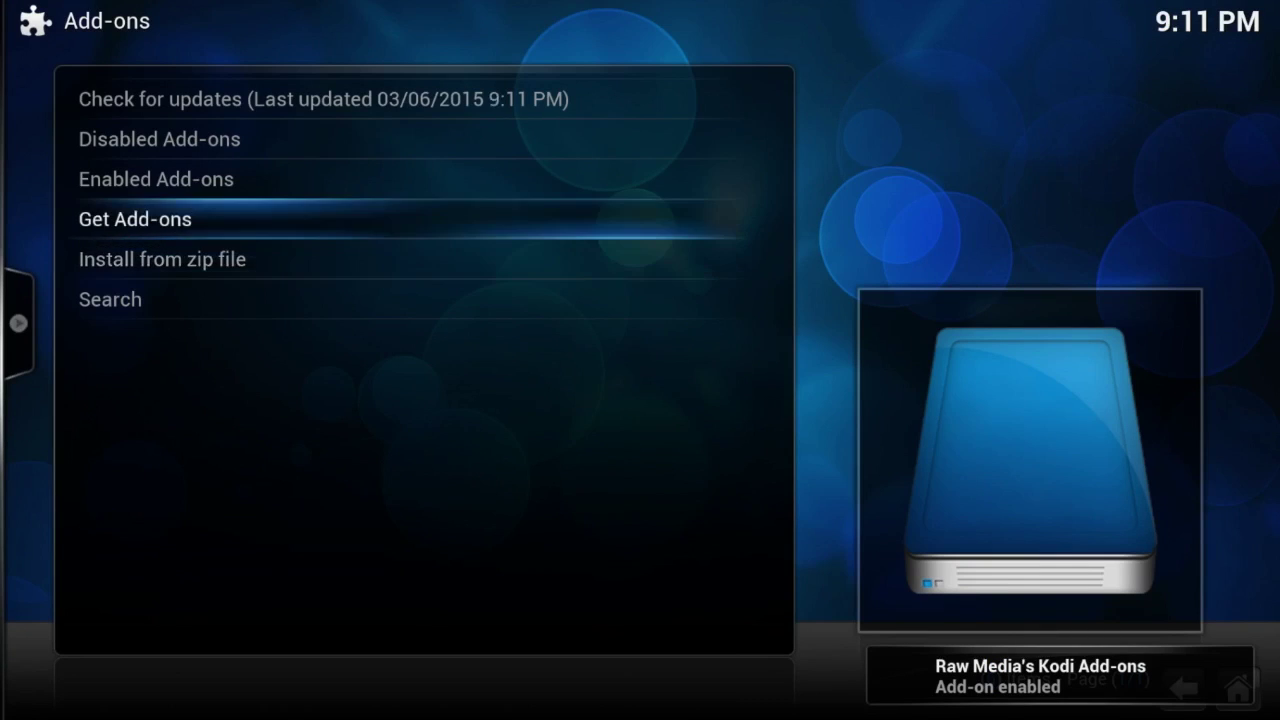
Install Raw Maintenance from Raw Media's Kodi Add-ons Program Add-ons, then back out to Add-ons.
key("Return")
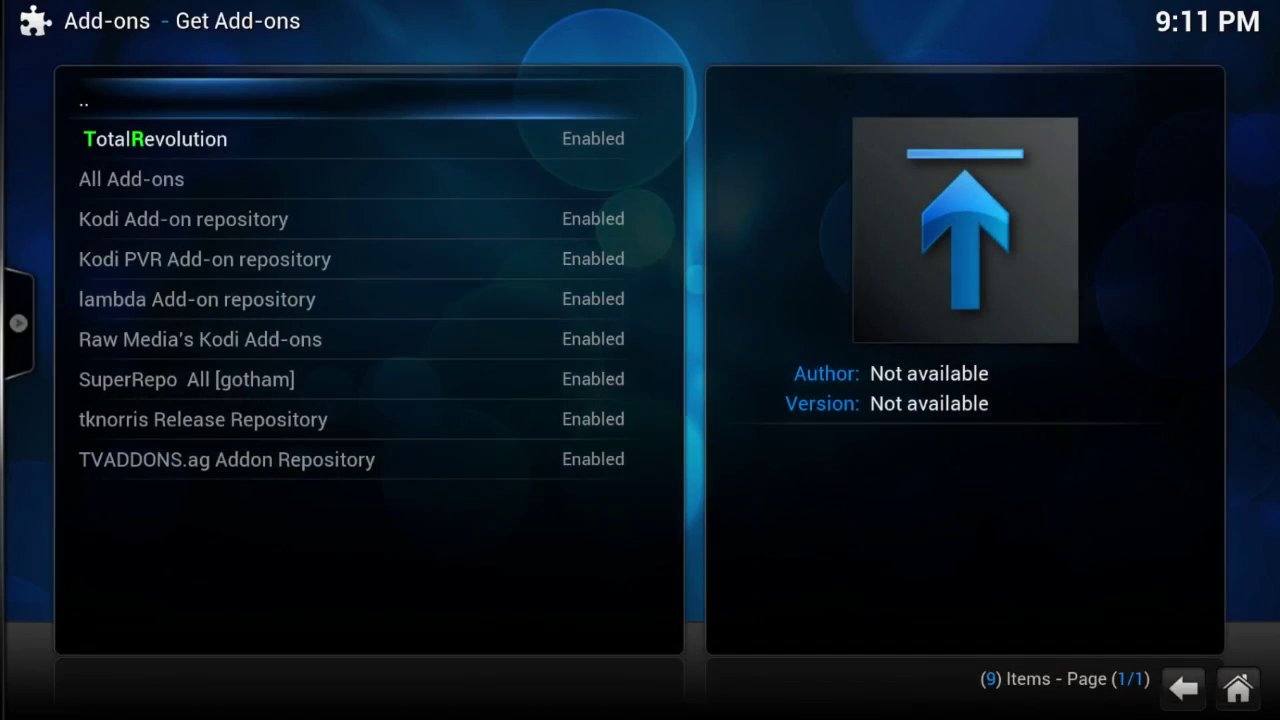
key("Down")
key("Down")
key("Down")
key("Down")
key("Down")
key("Down")
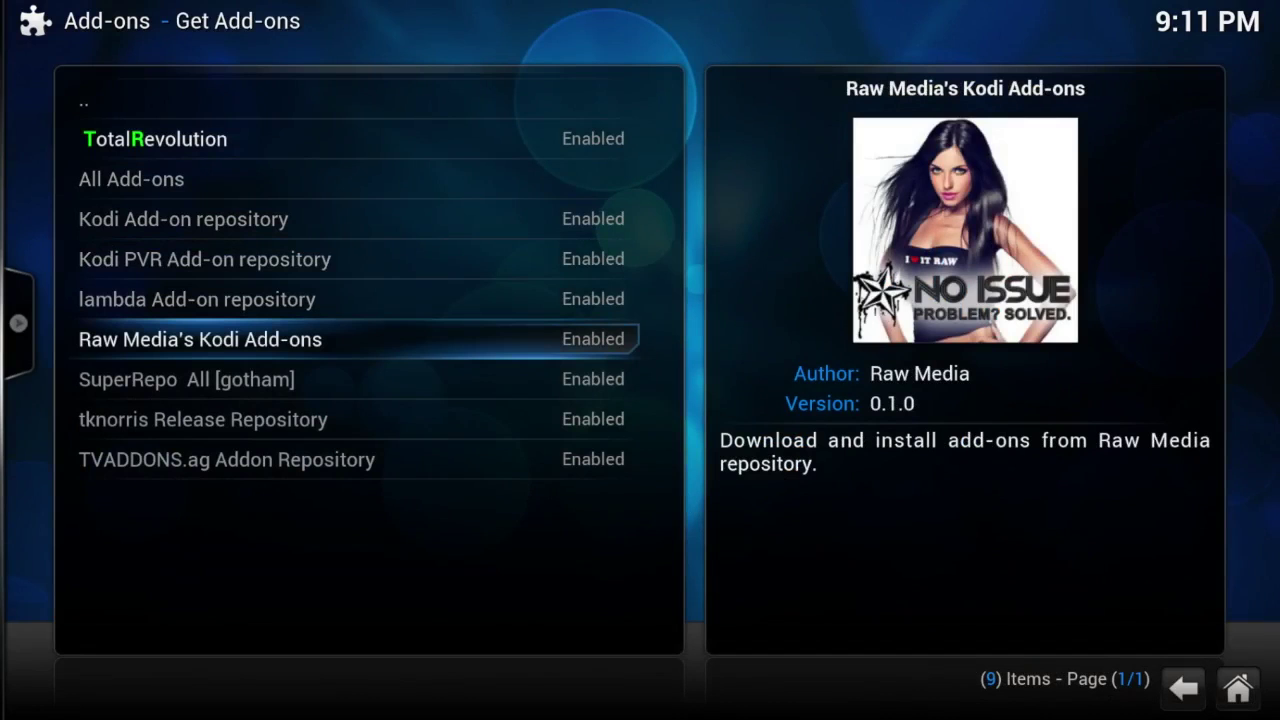
key("Return")
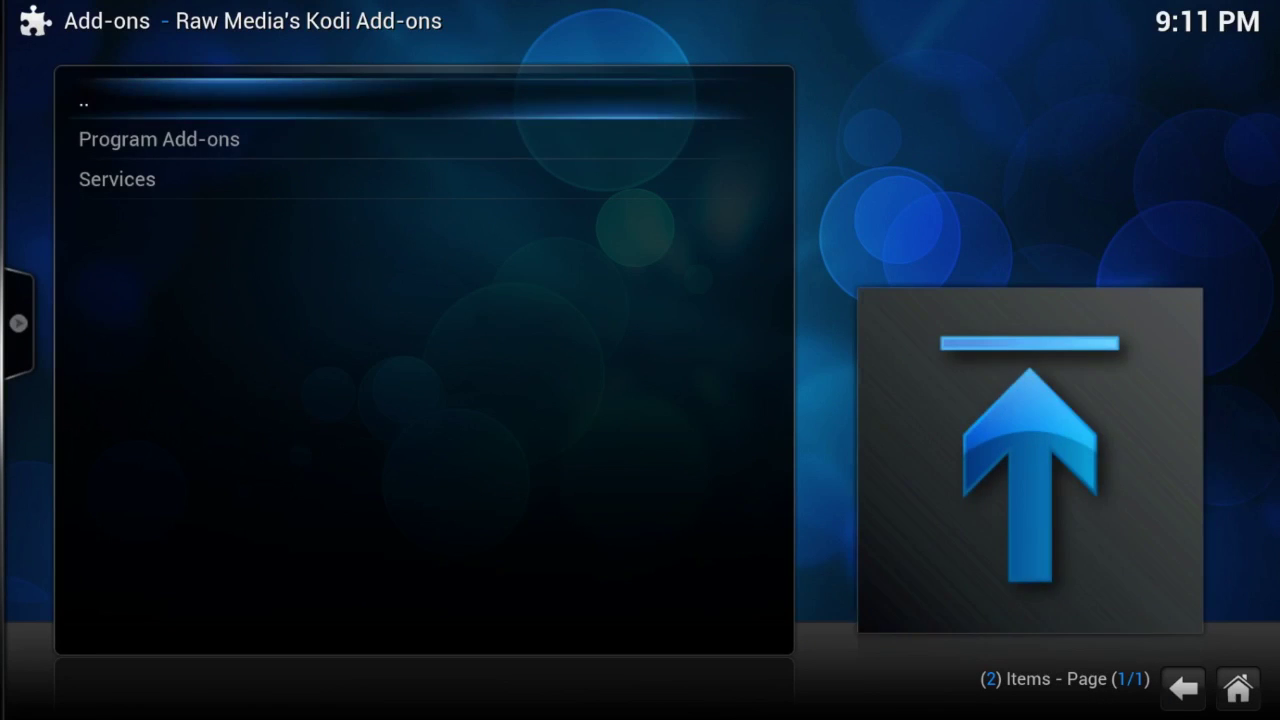
key("Down")
key("Return")
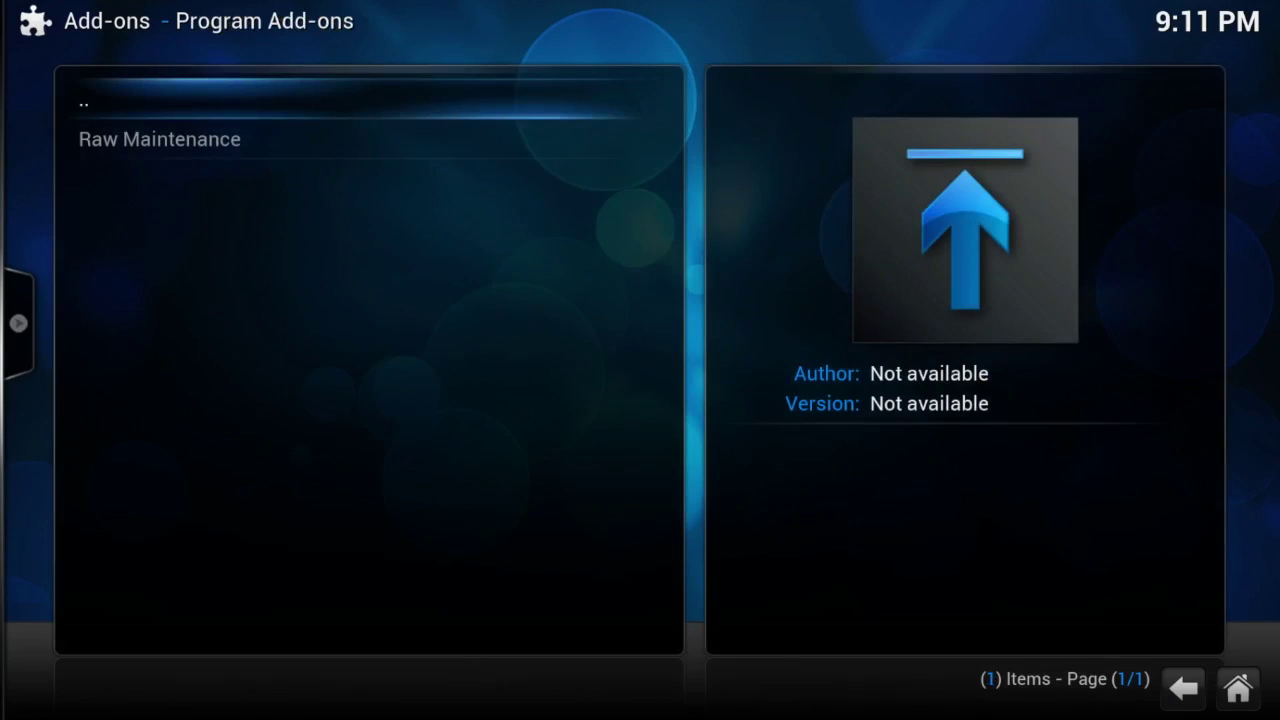
key("Down")
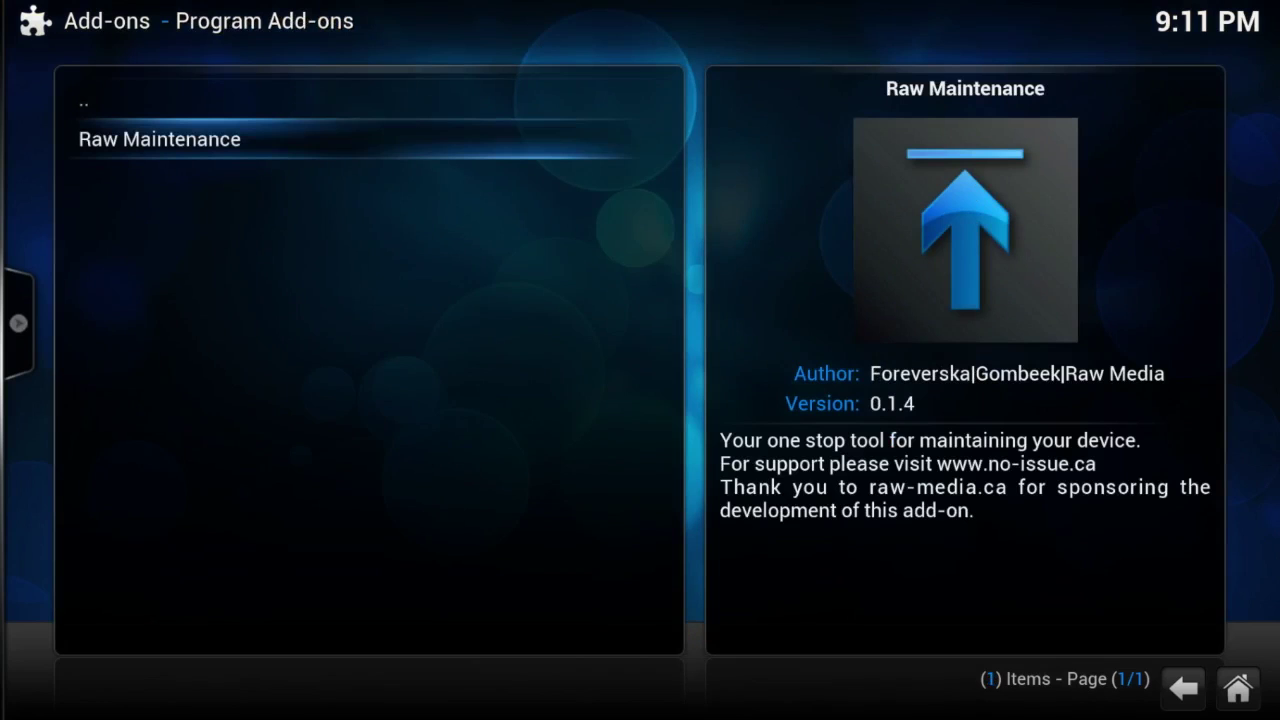
key("Return")
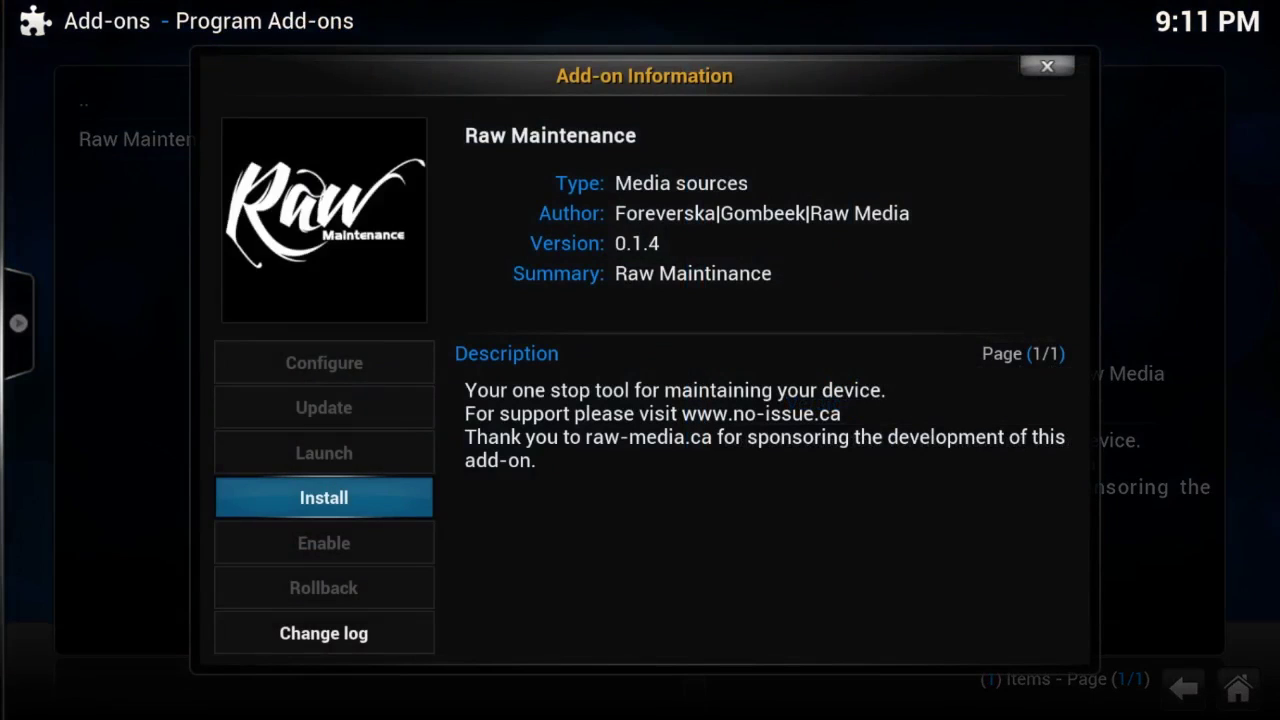
key("Escape")
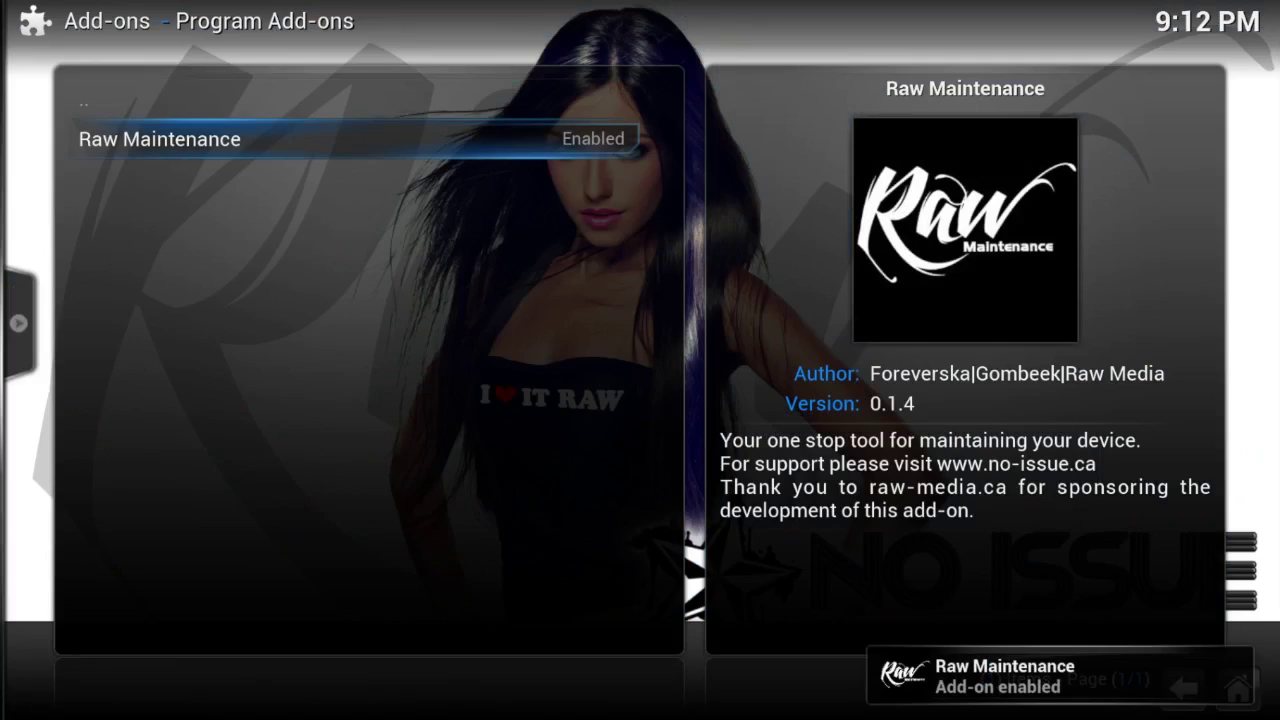
key("BackSpace")
key("BackSpace")
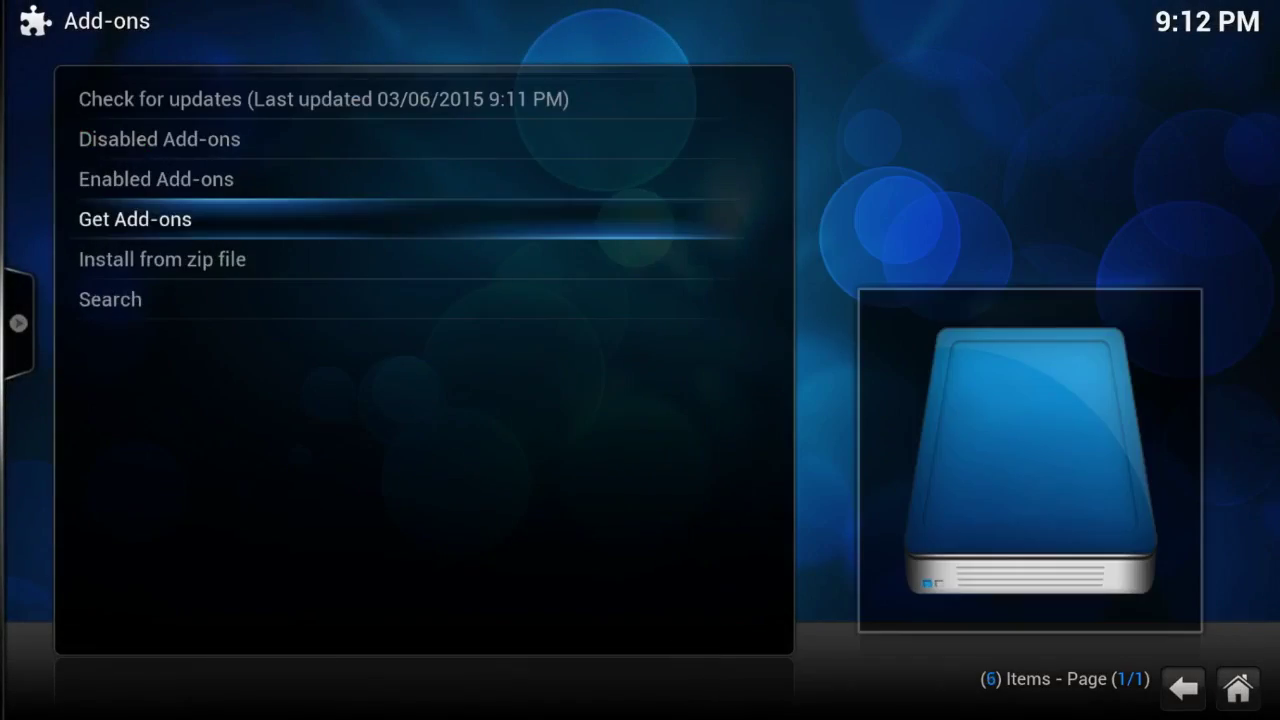
key("BackSpace")
key("BackSpace")
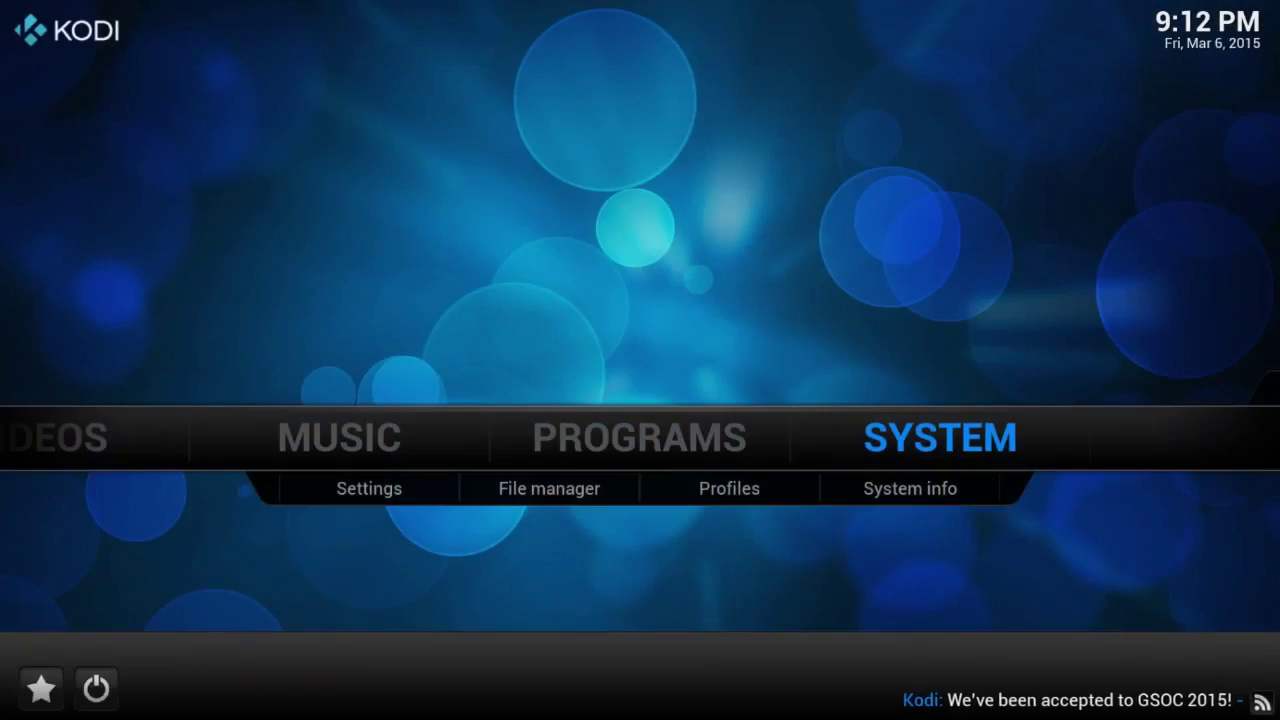
Launch Raw Maintenance from PROGRAMS > Program Add-ons.
key("Left")
key("Return")
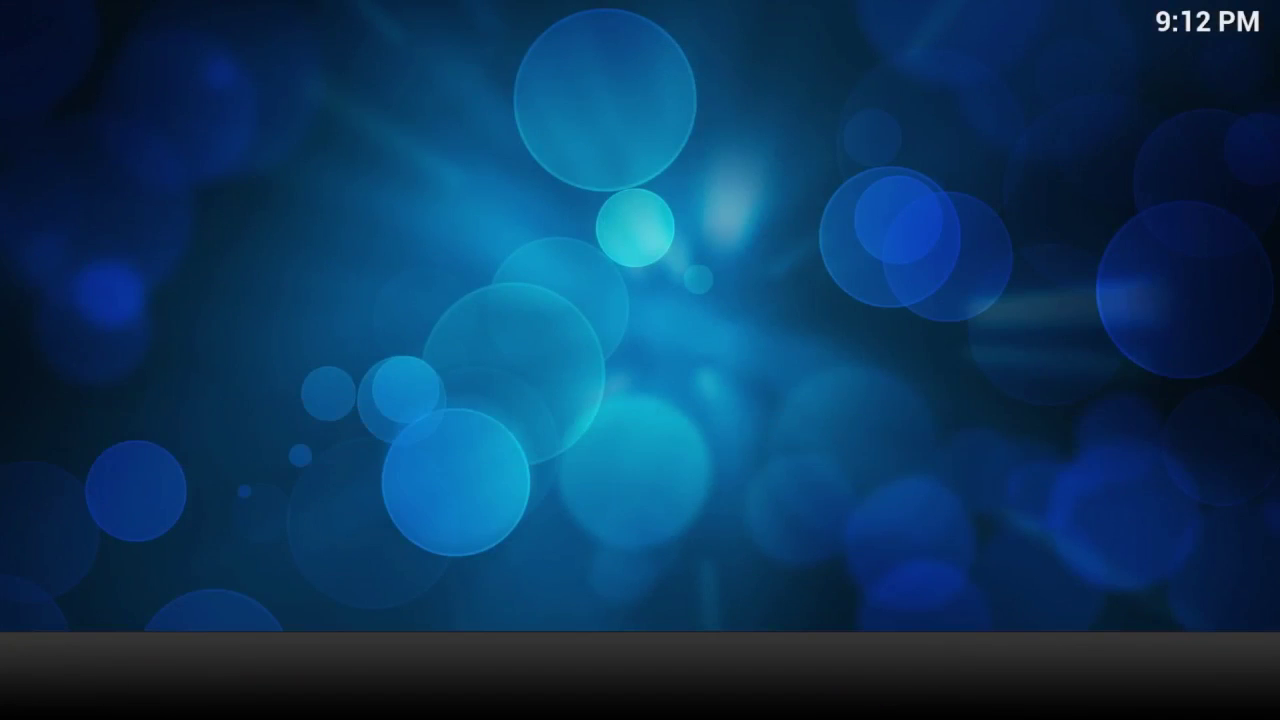
key("Down")
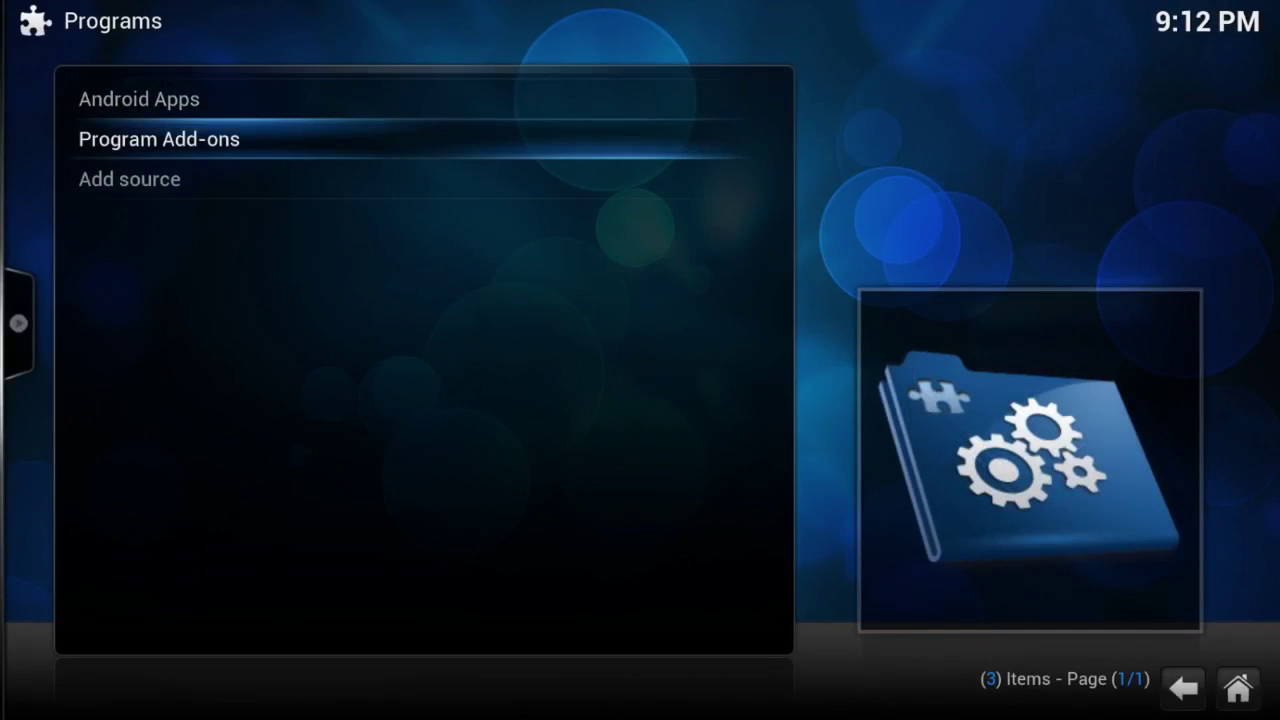
key("Return")
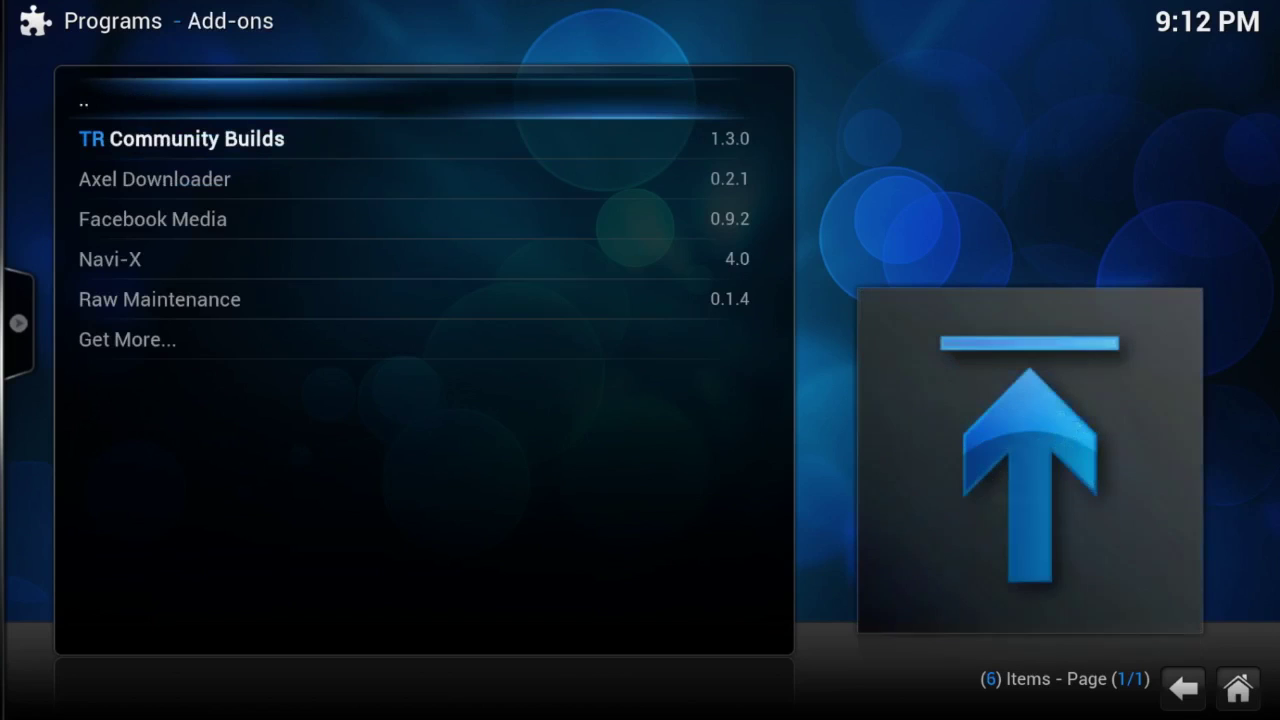
key("Down")
key("Down")
key("Down")
key("Down")
key("Down")
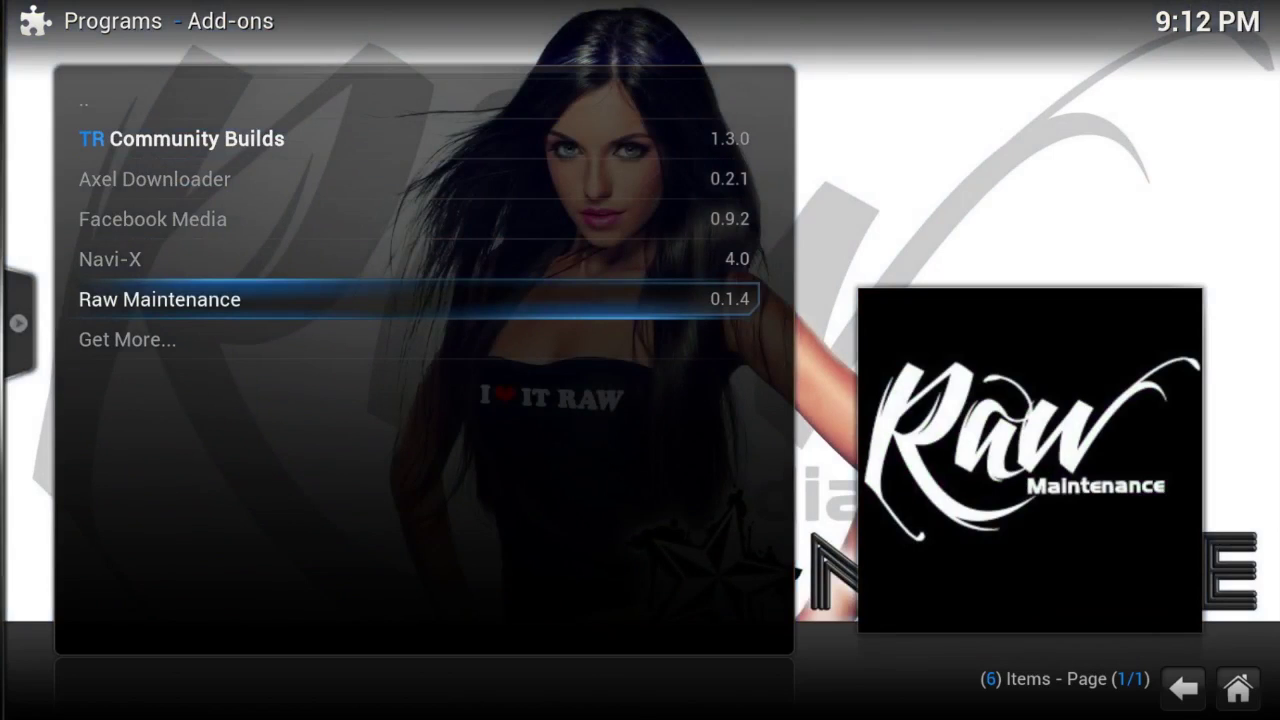
key("Return")
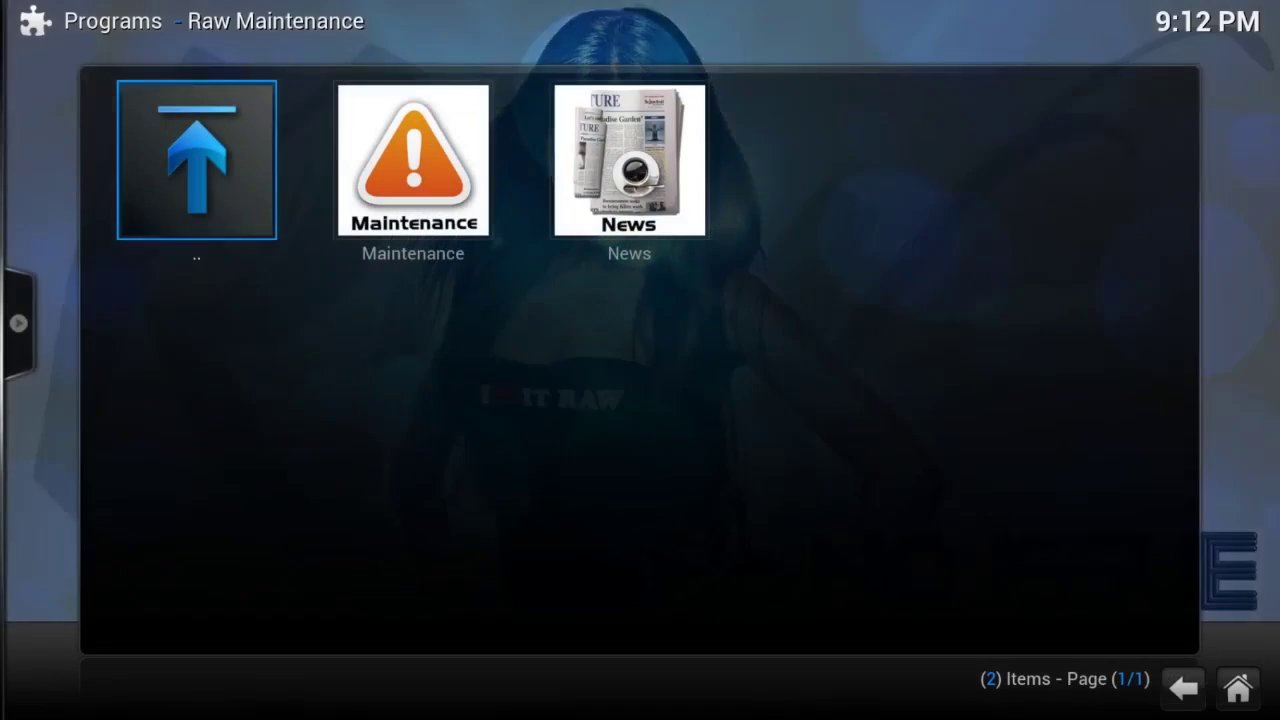
Open the Maintenance tile in Raw Maintenance.
key("Right")
key("Return")
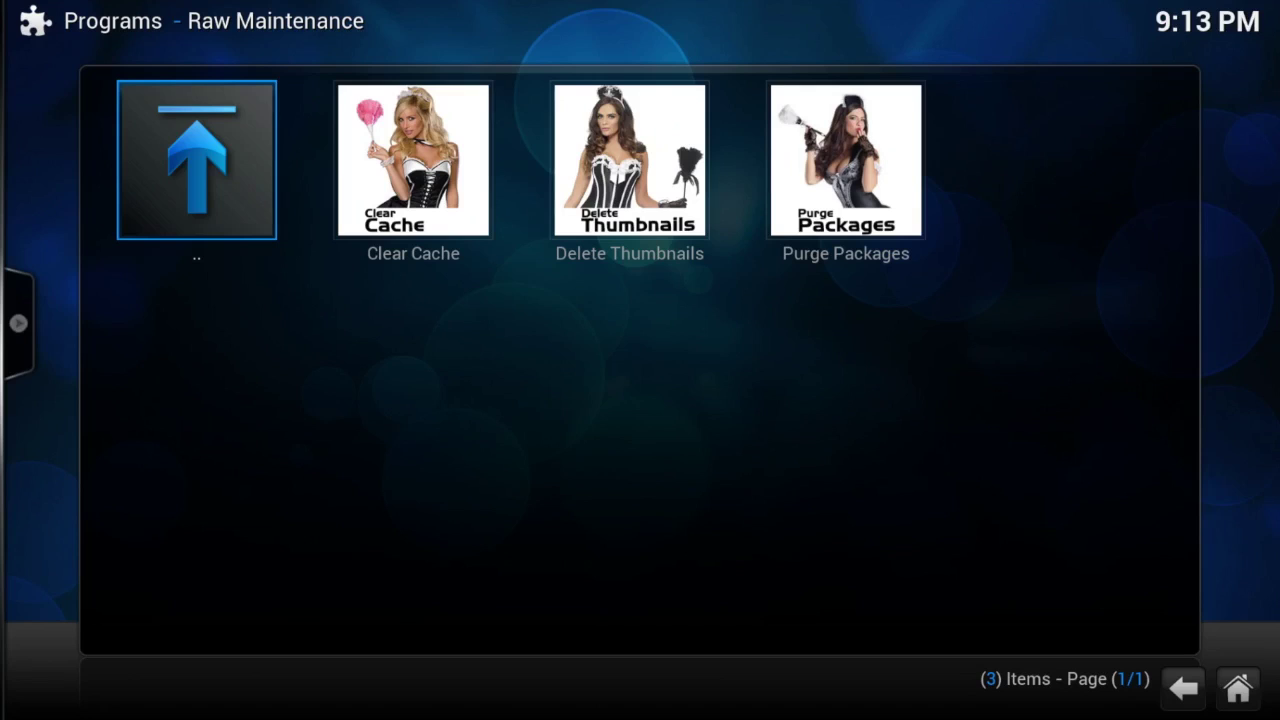
key("Right")
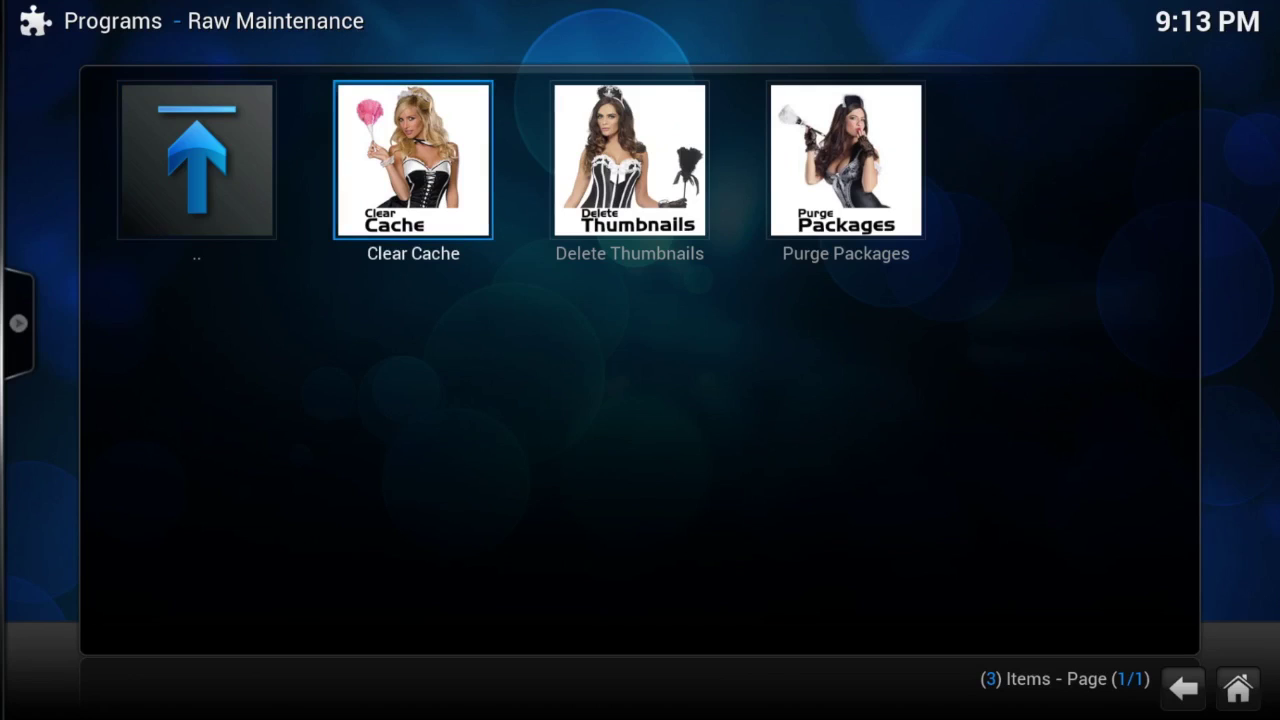
Run Clear Cache and answer Yes to delete the 4 temp files.
key("Return")
key("Left")
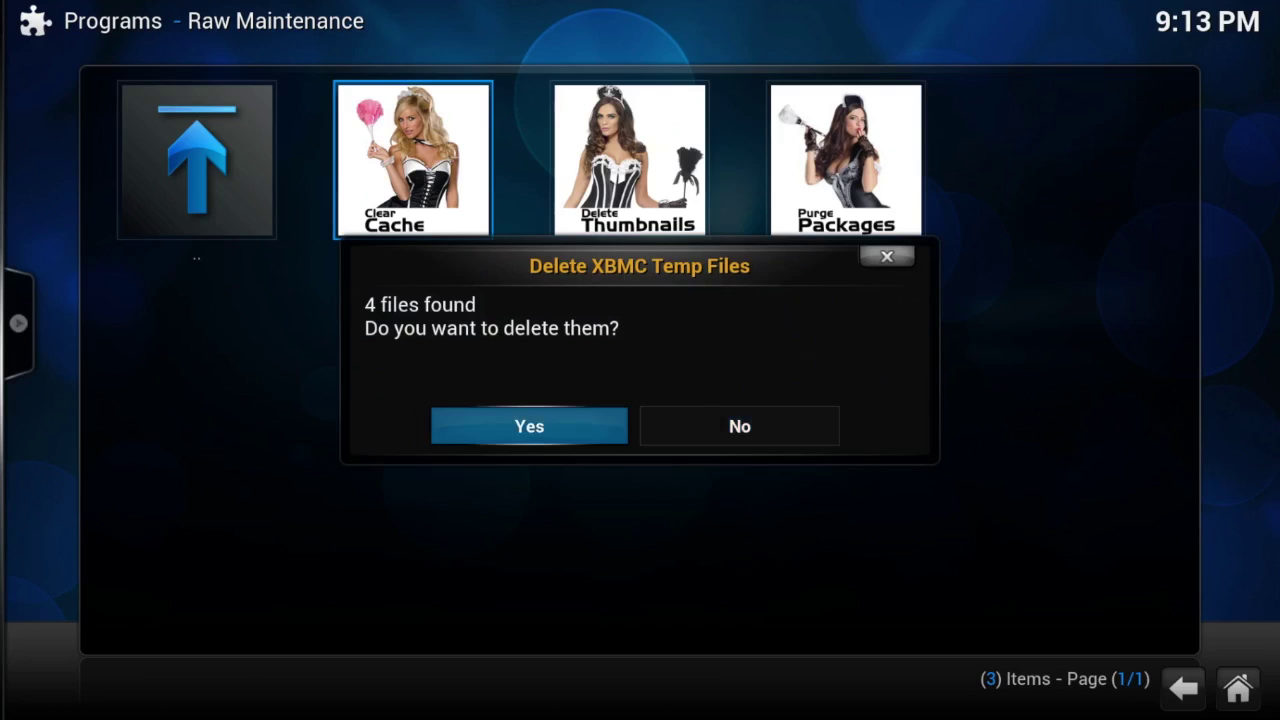
key("Return")
key("Return")
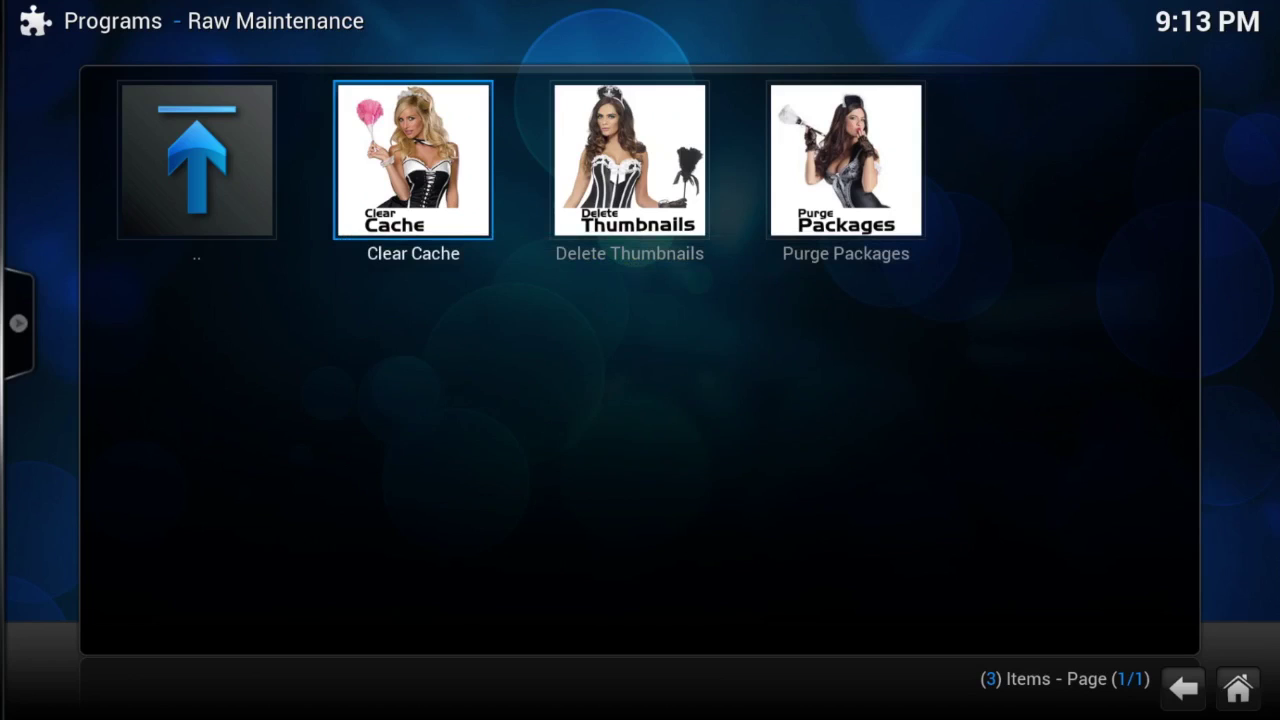
key("Right")
key("Right")
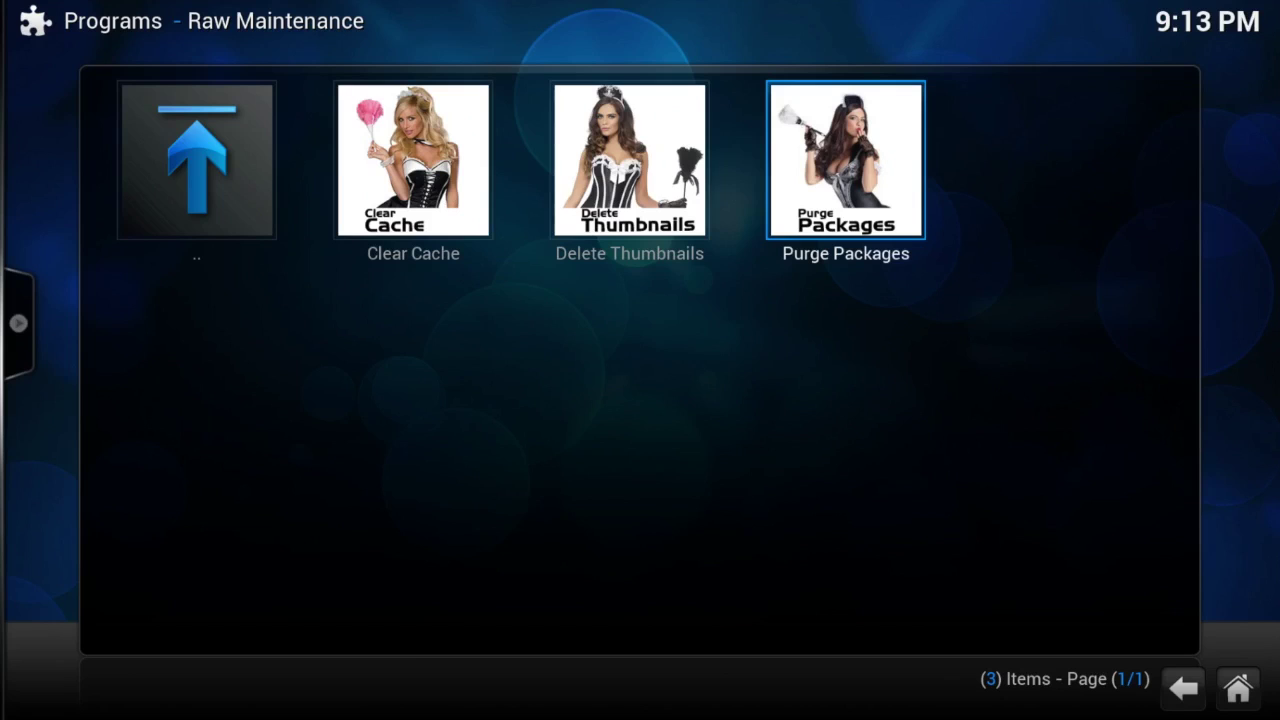
Run Purge Packages, answer Yes to delete the 1 package, and dismiss the notice.
key("Return")
key("Left")
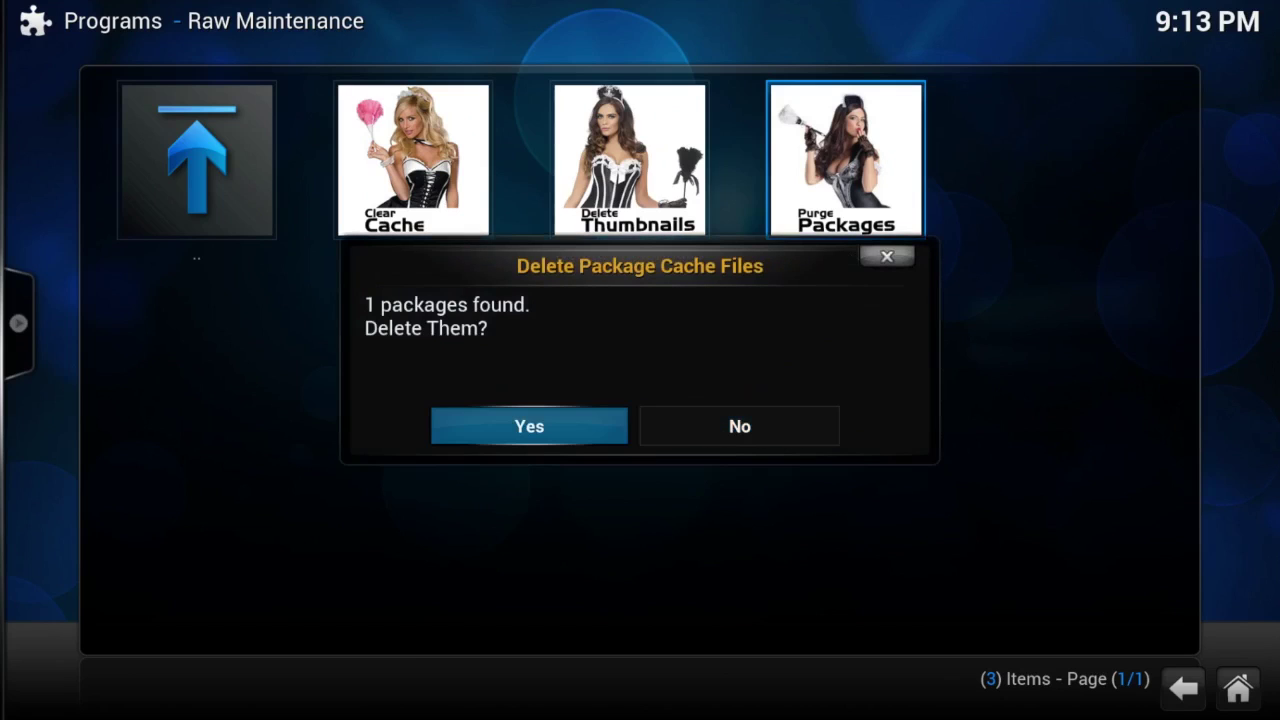
key("Return")
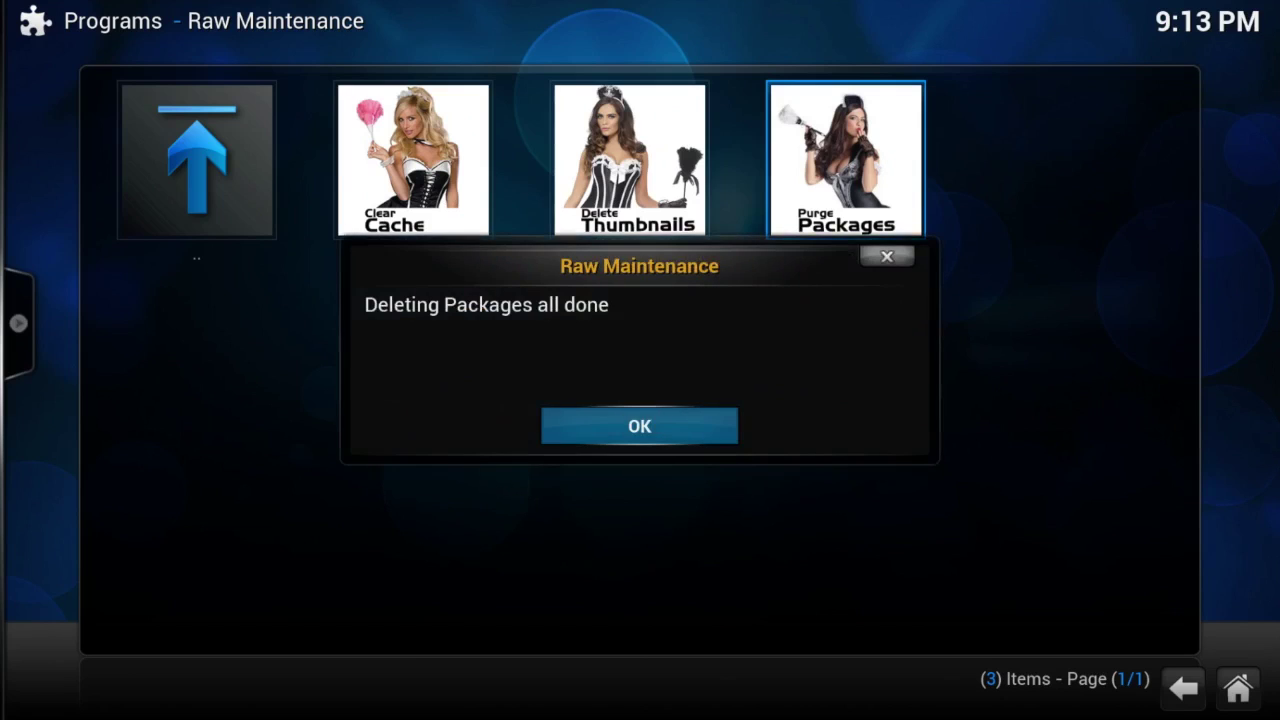
key("Return")
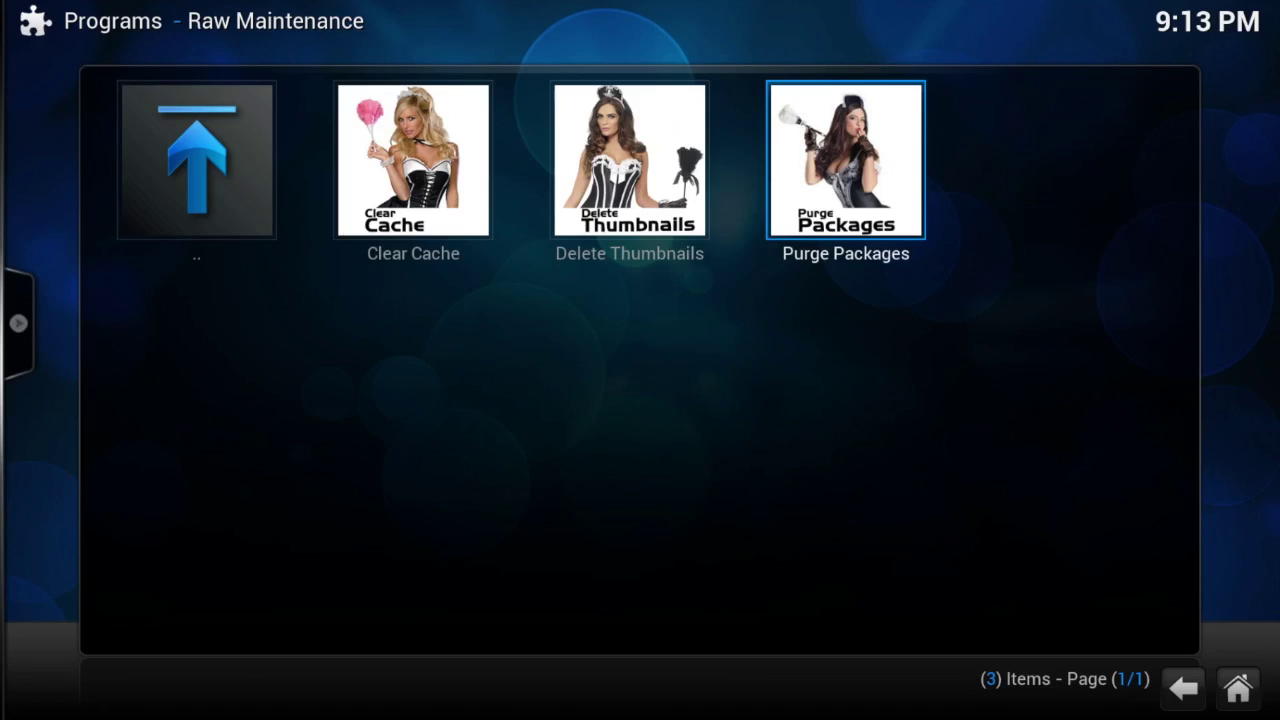
key("Left")
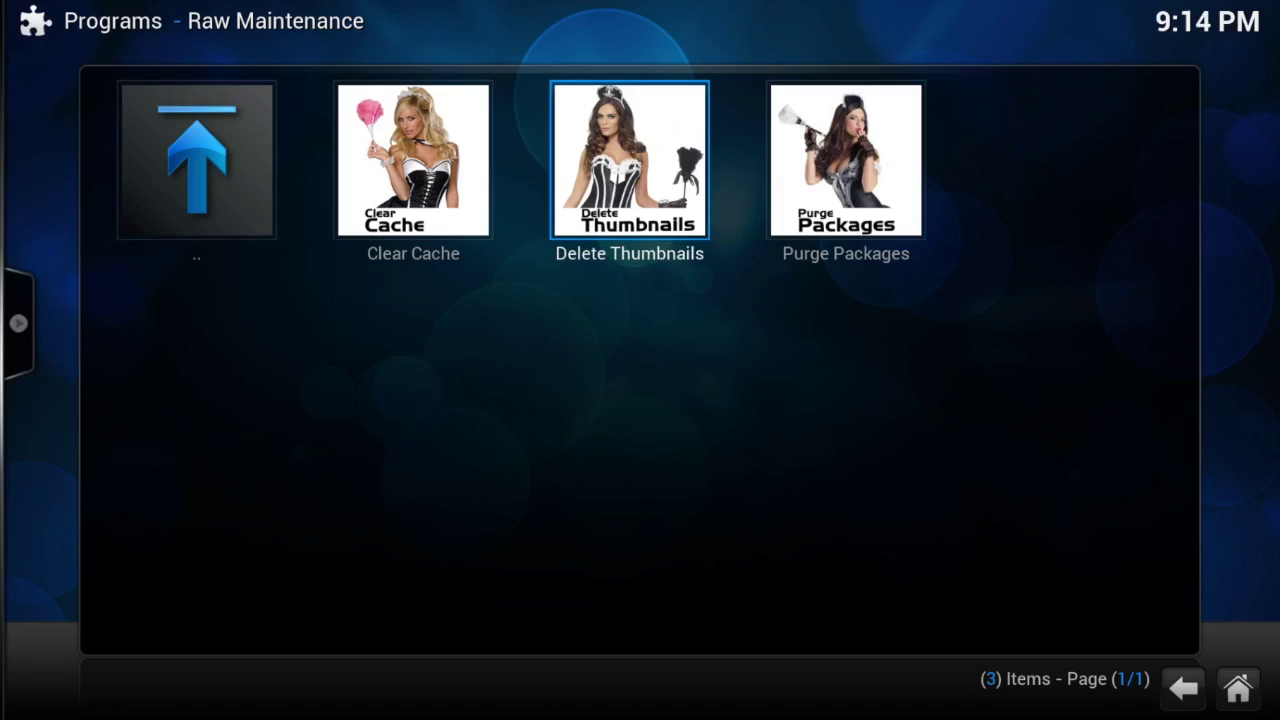
Delete all thumbnails, acknowledge the Restart XBMC reminder, and exit to the Fire TV home.
key("Return")
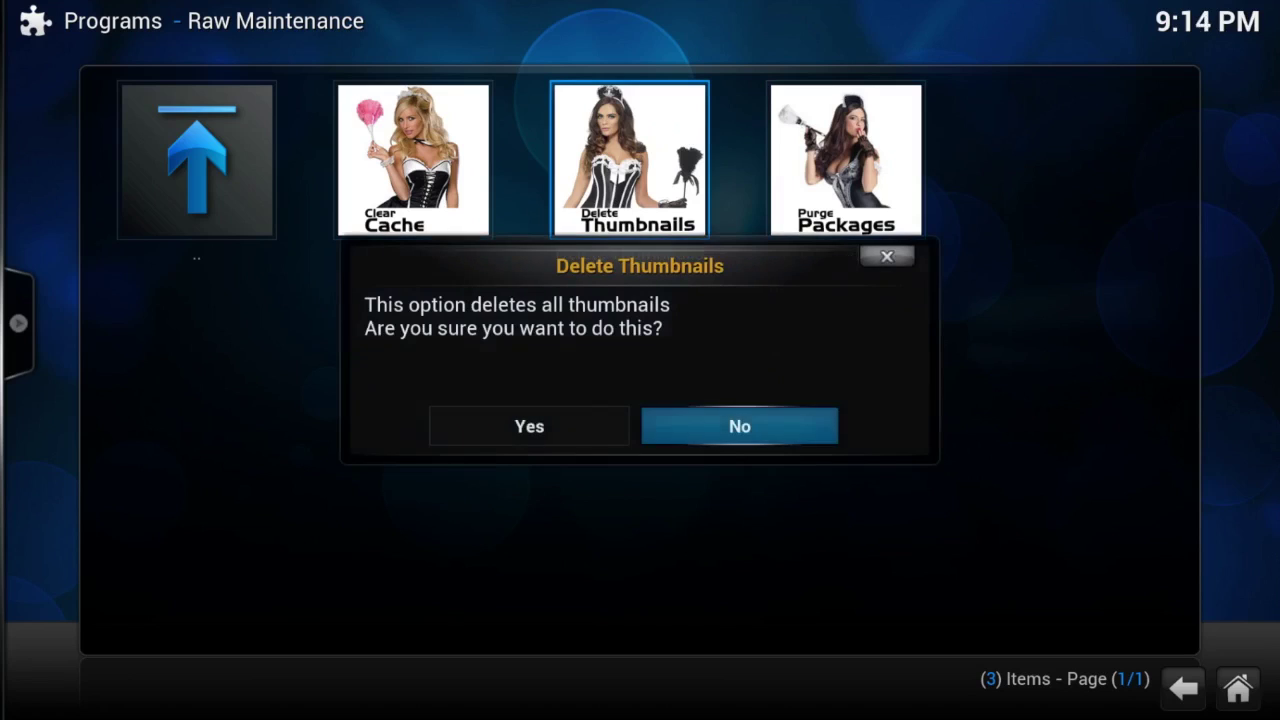
key("Left")
key("Return")
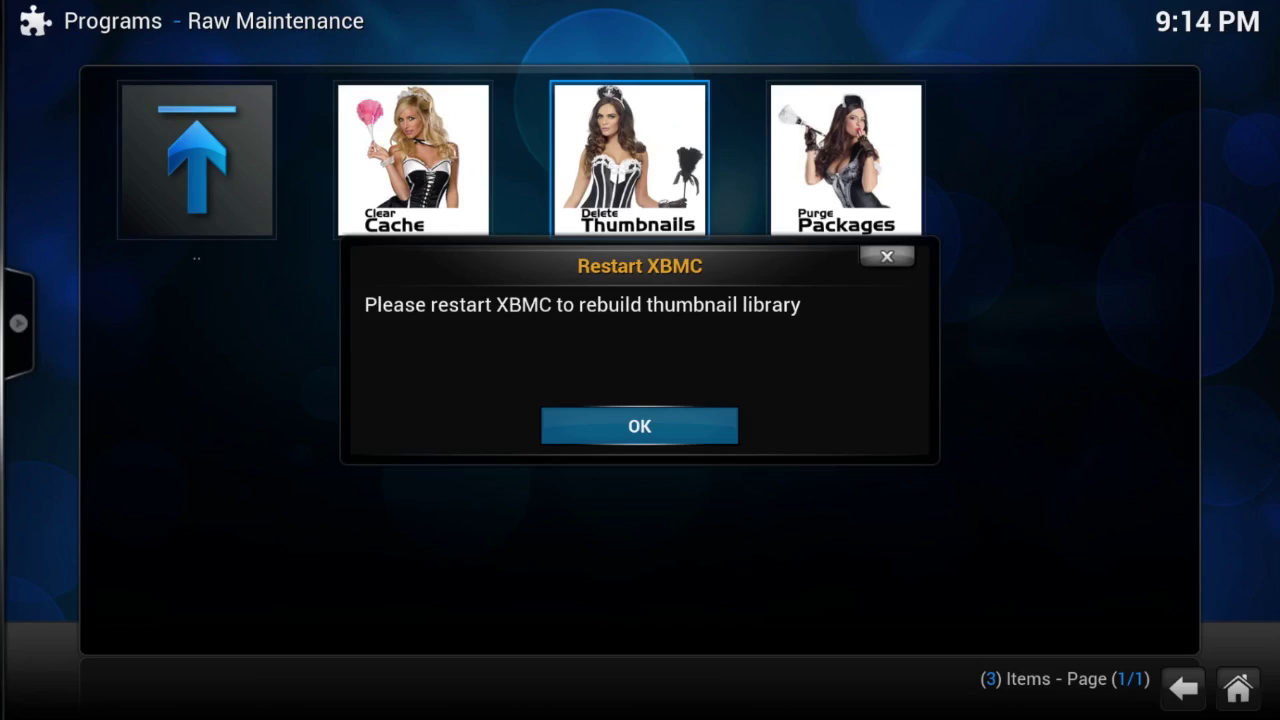
key("Return")
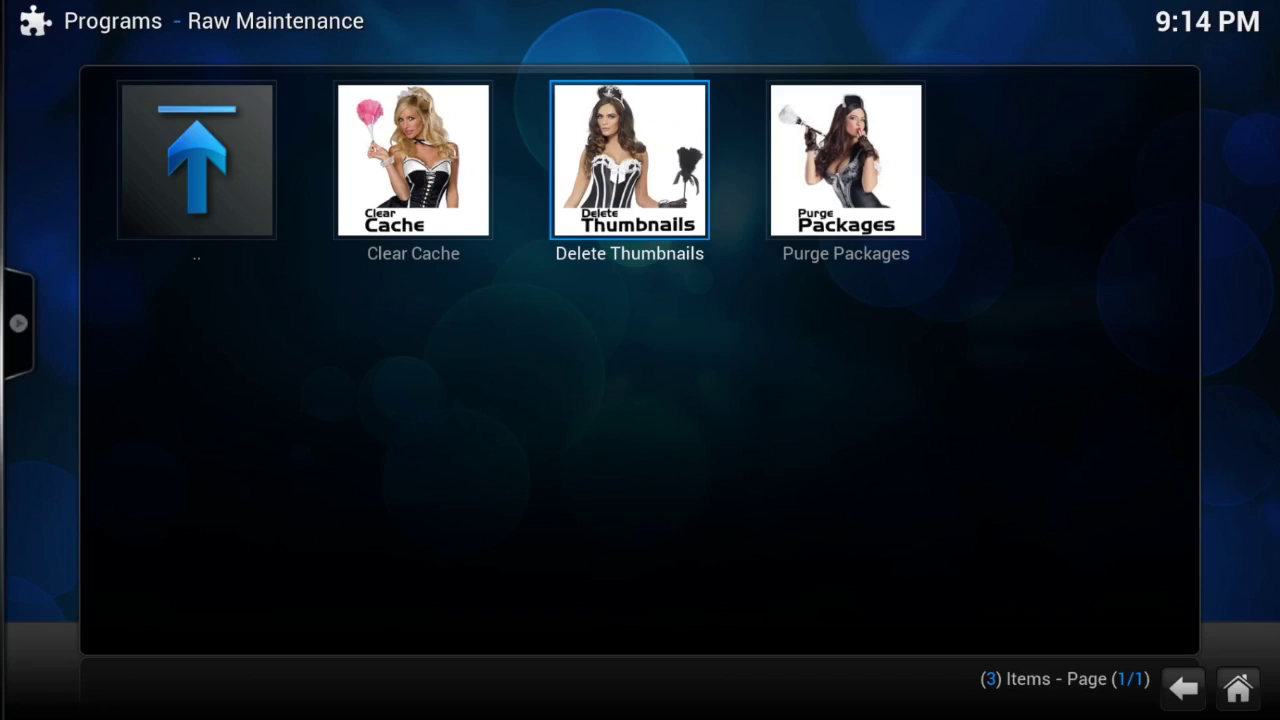
key("Down")
key("Down")
key("Down")
key("Down")
key("Down")
key("Down")
key("Down")
key("Down")
key("Down")
key("Down")
key("Down")
Open Kodi's page under Settings > Applications > Manage All Installed Applications.
key("Right")
key("Right")
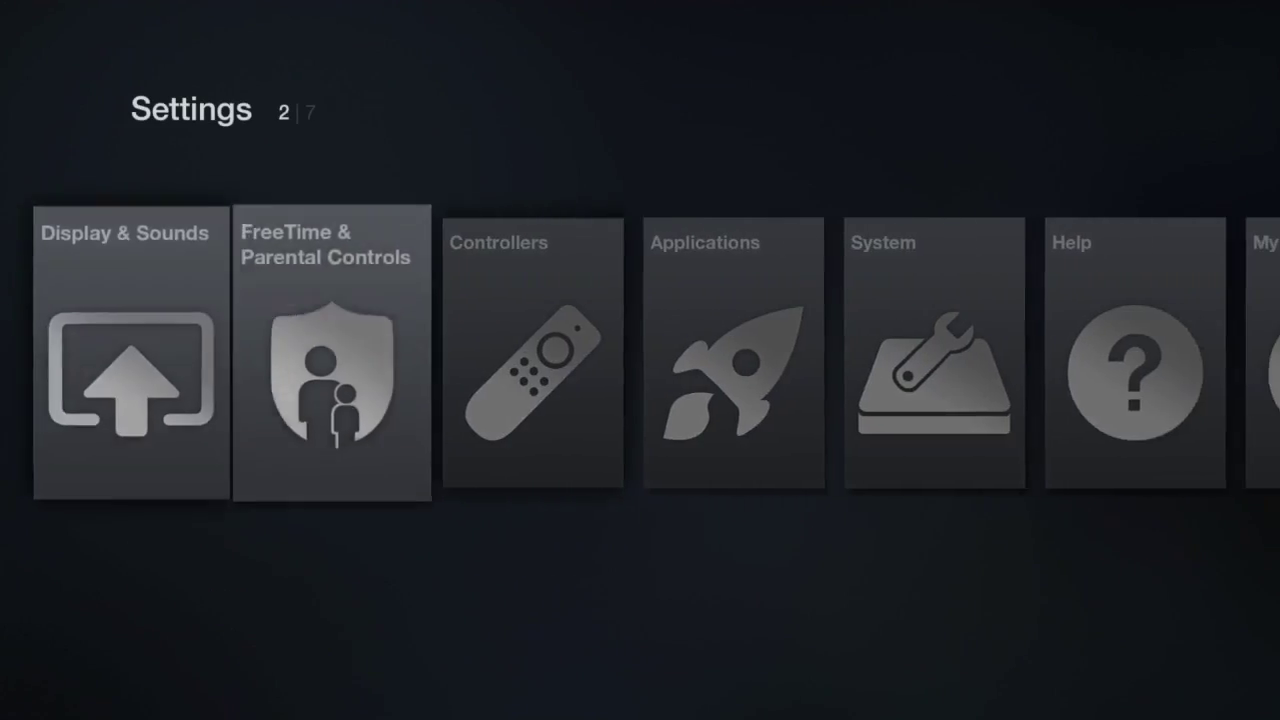
key("Right")
key("Right")
key("Return")
key("Down")
key("Down")
key("Down")
key("Return")
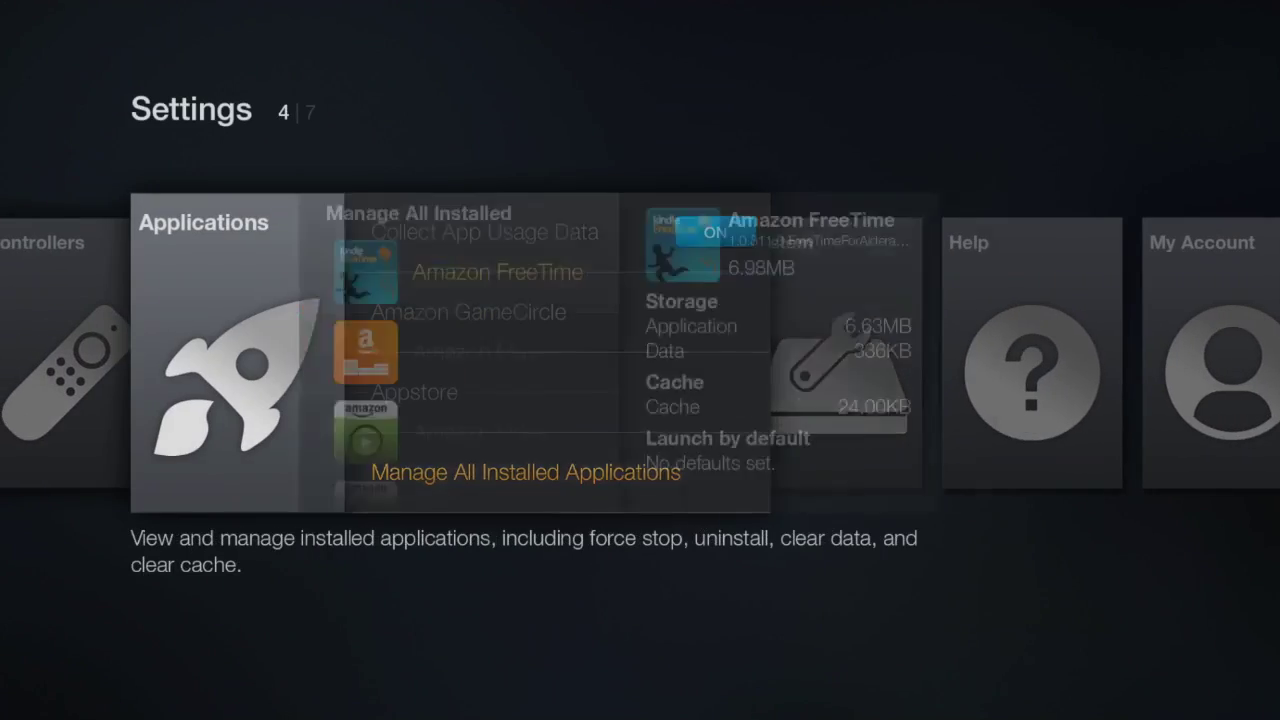
key("Down")
key("Down")
key("Down")
key("Down")
key("Down")
key("Down")
key("Down")
key("Return")
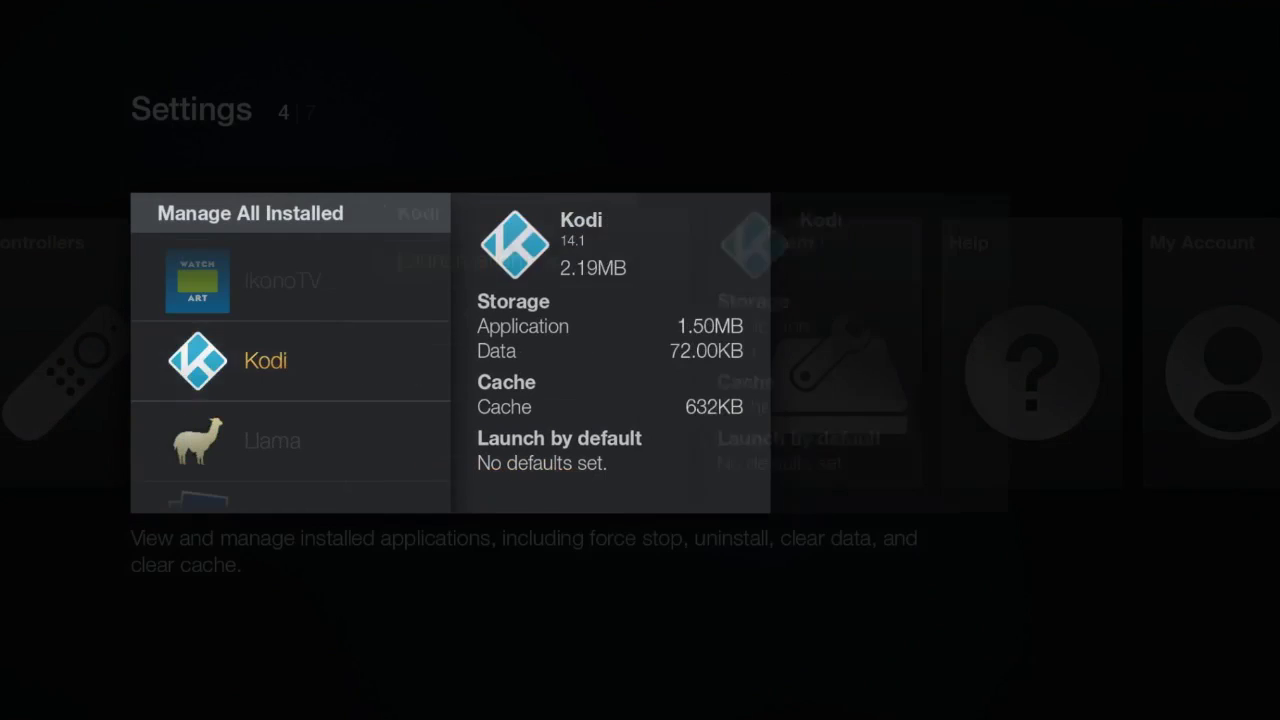
Force-stop Kodi, then relaunch it from its management page.
key("Down")
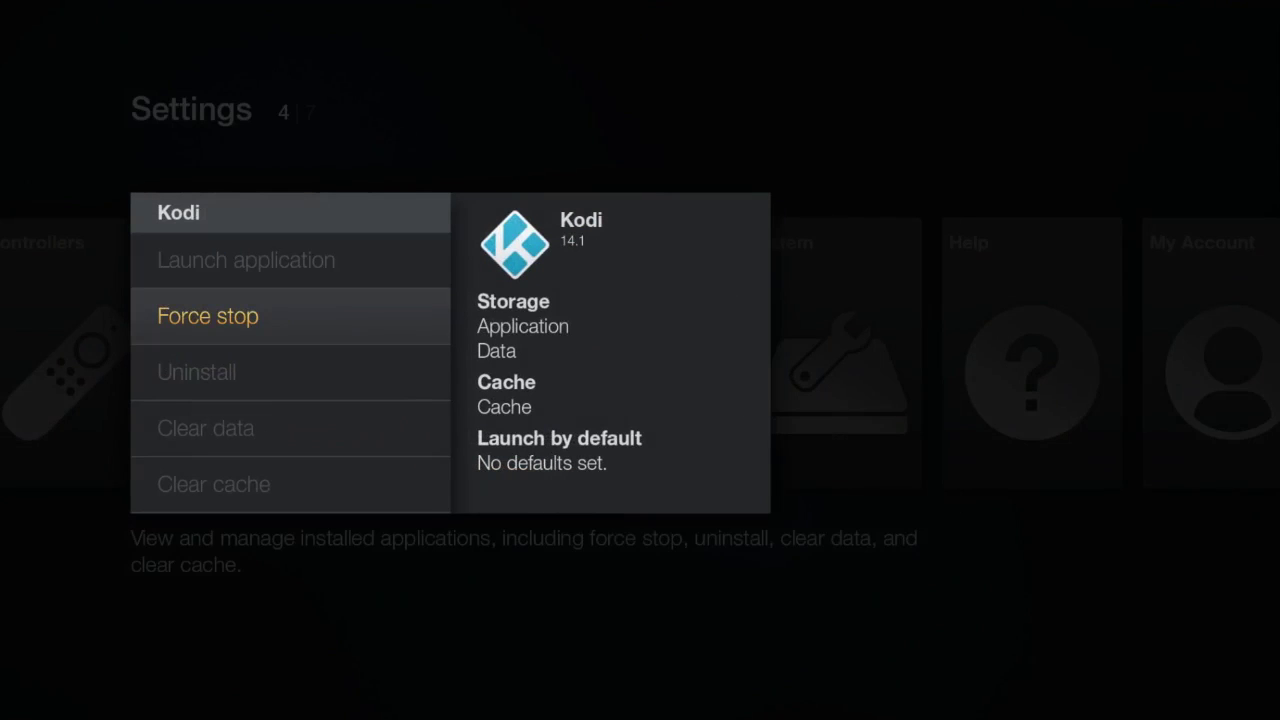
key("Up")
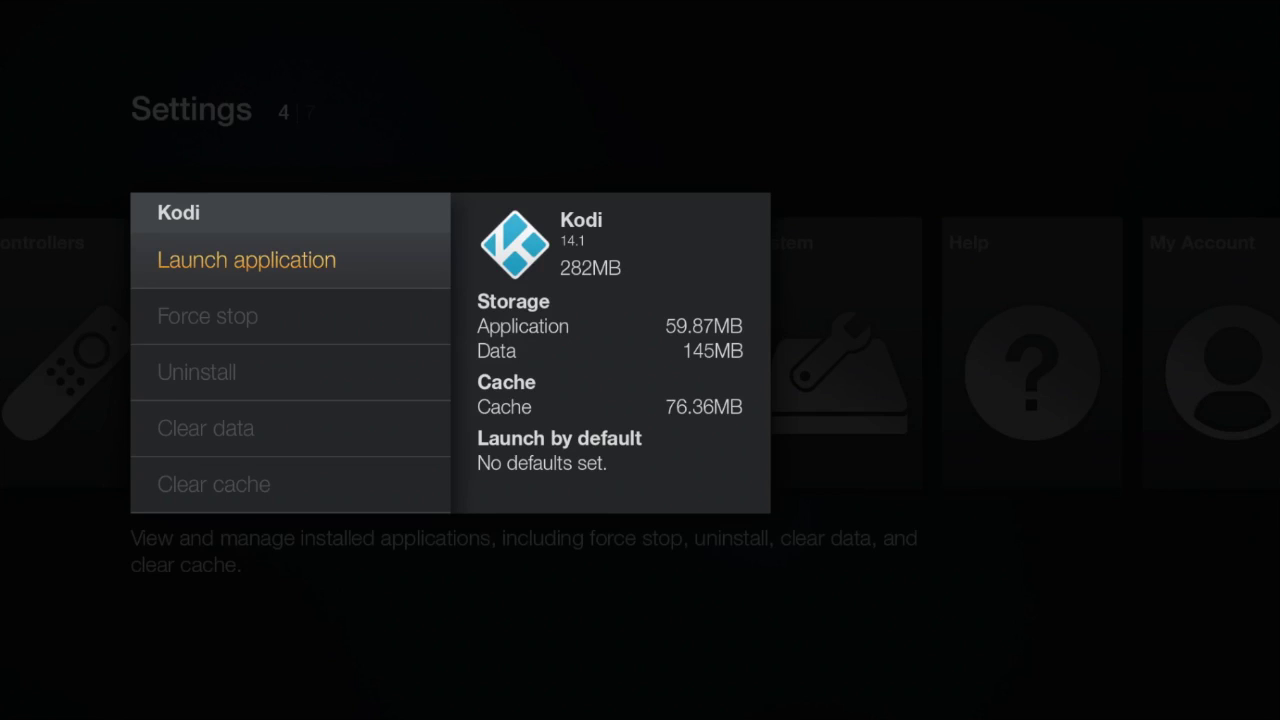
key("Return")
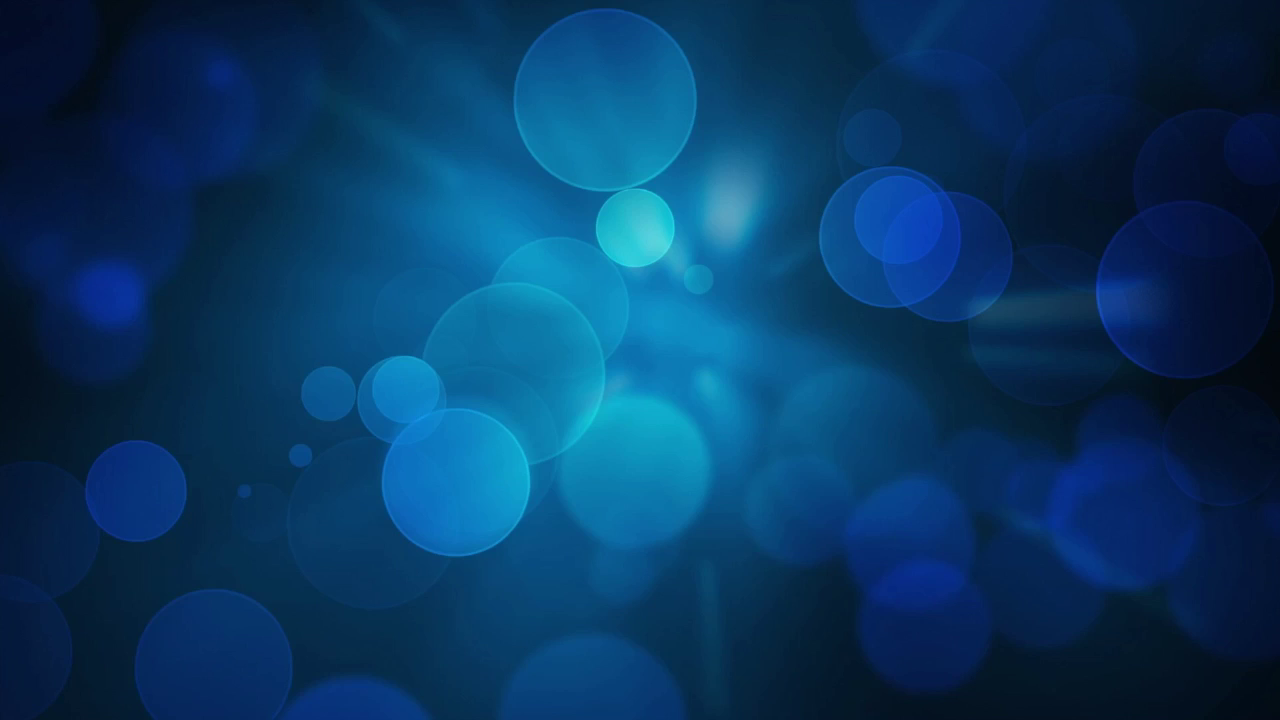